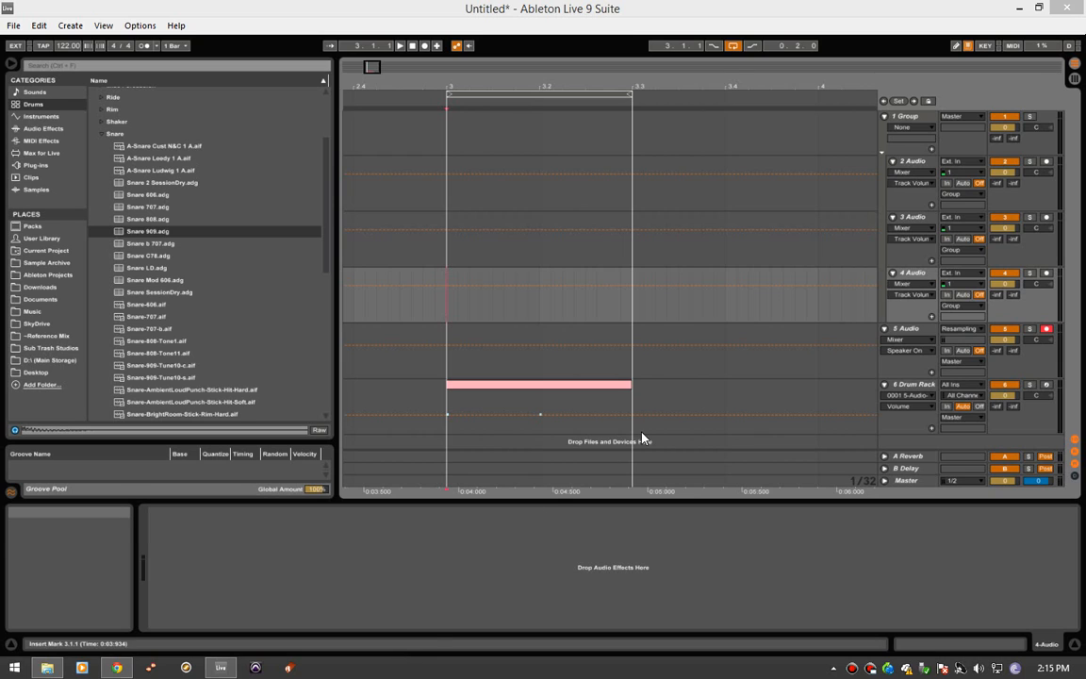
Play back the existing MIDI clip on the Drum Rack track and audition its kick pad
left_click(600, 392)
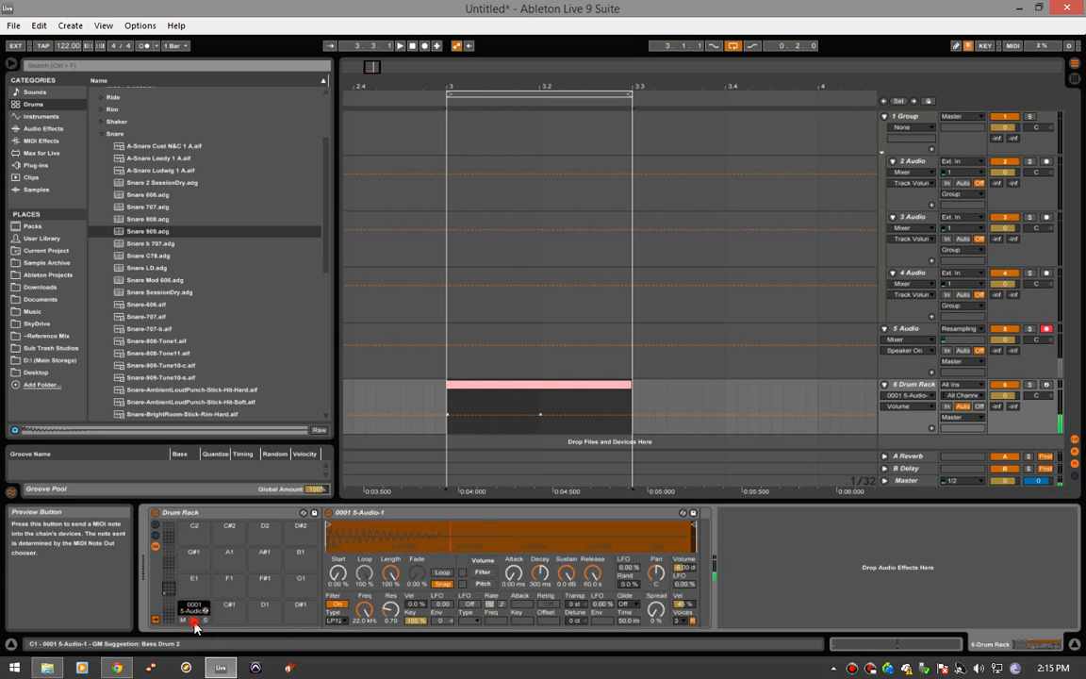
left_click(541, 385)
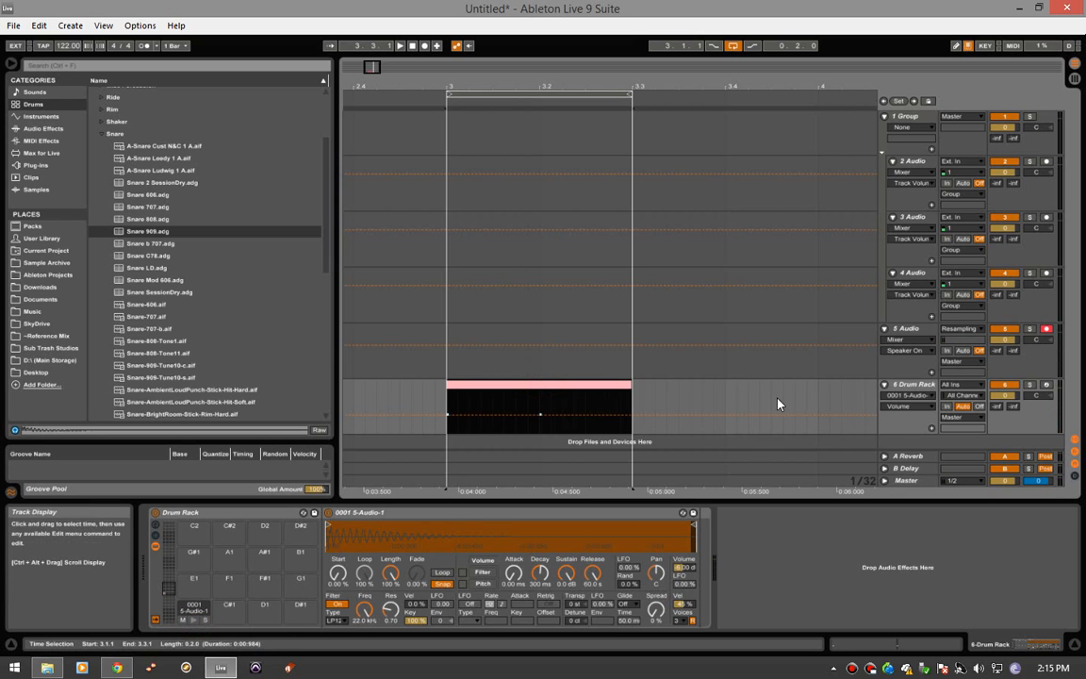
key("space")
left_click(633, 396)
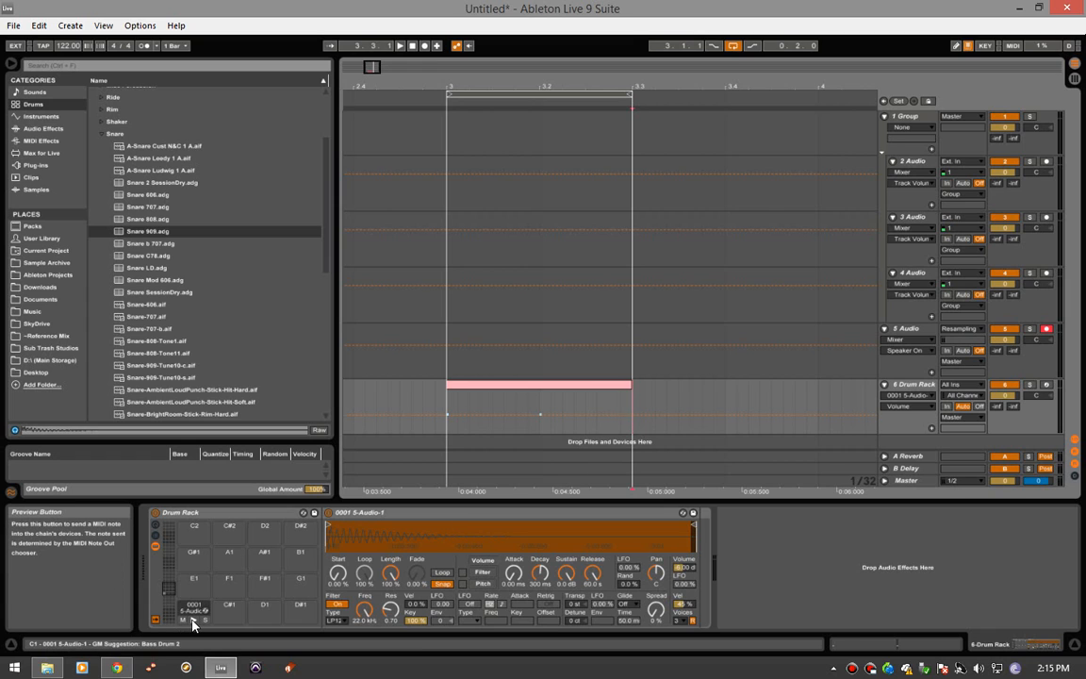
left_click(448, 320)
left_click(446, 354)
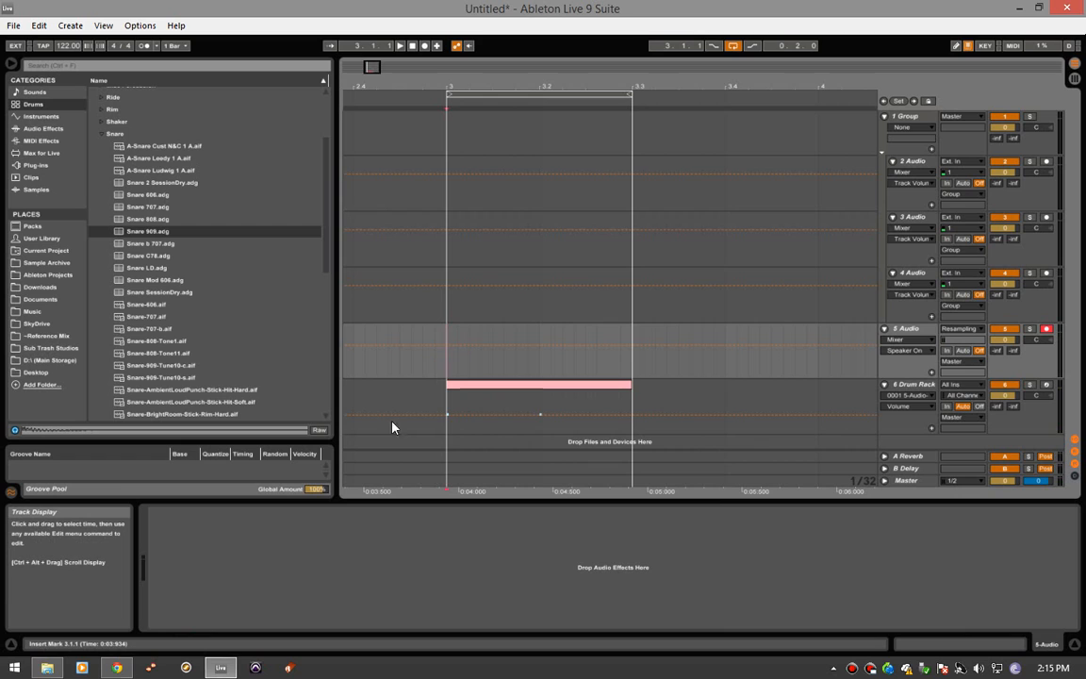
left_click(441, 403)
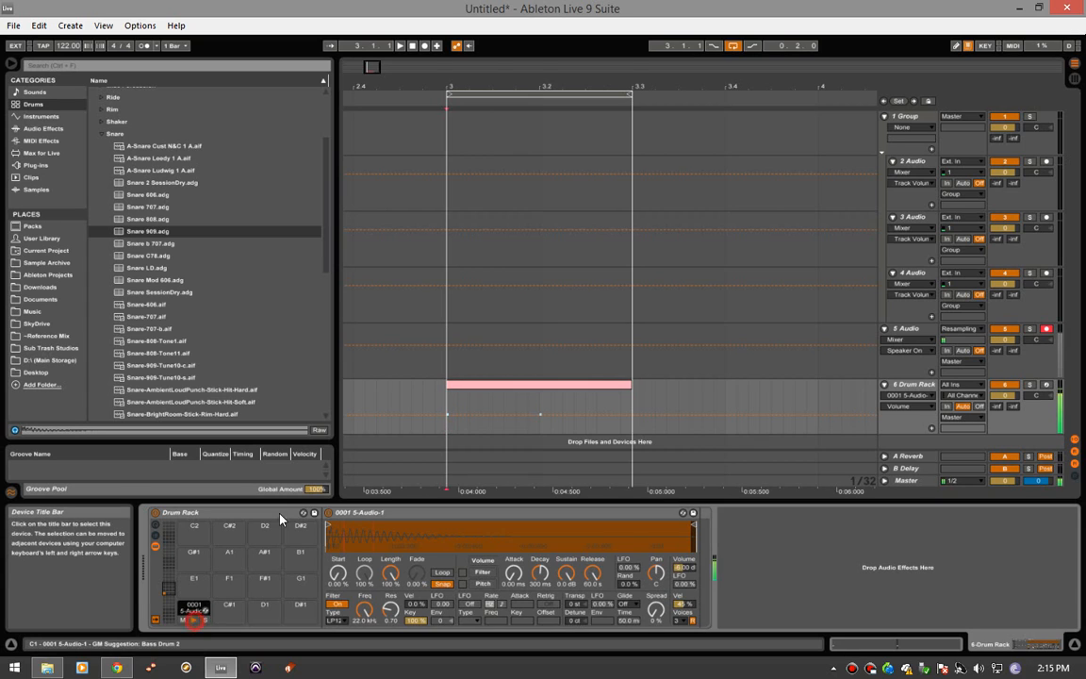
Place the Snare-C78.aif sample on the 2 Audio track at position 3.1.1
left_click(438, 274)
left_click(447, 257)
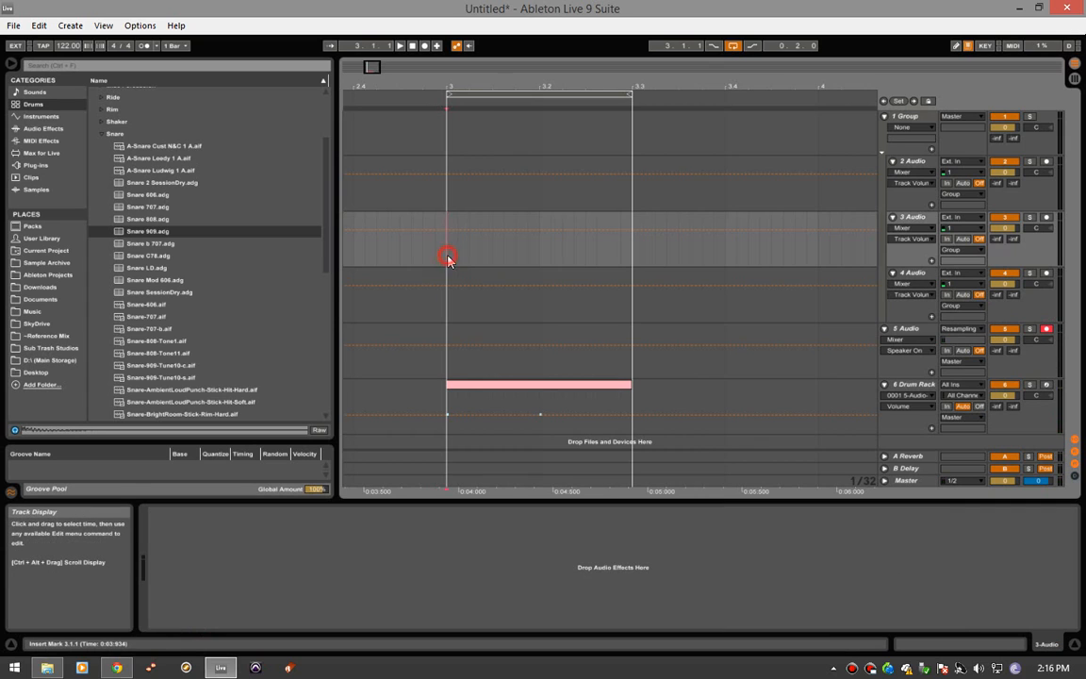
left_click(447, 202)
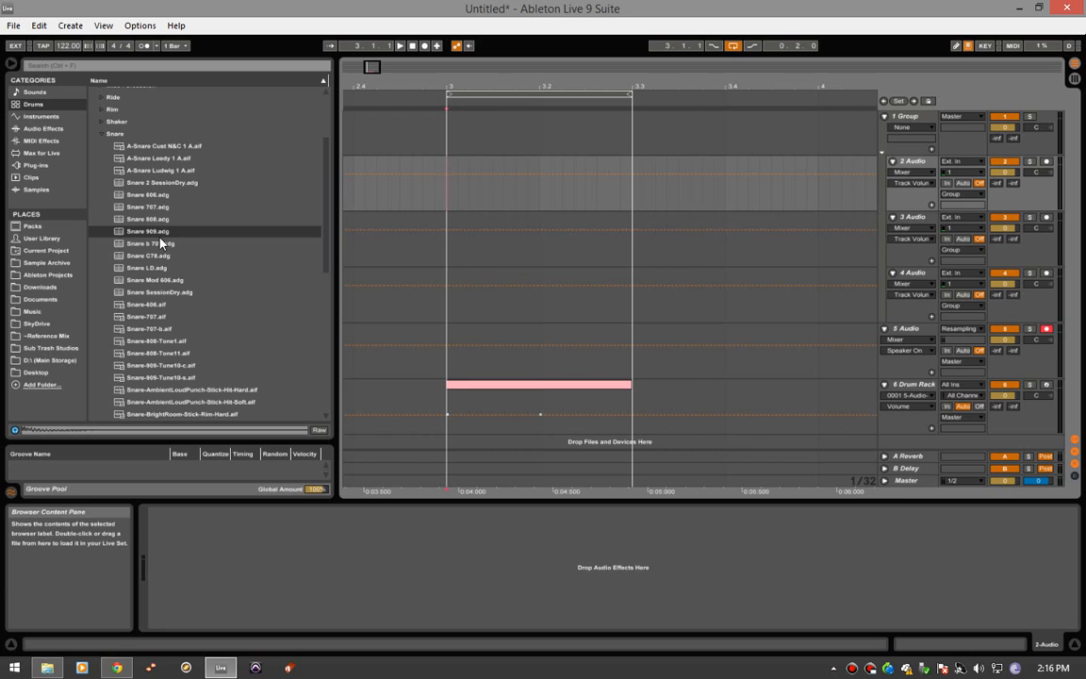
mouse_move(330, 226)
left_mouse_down()
mouse_move(327, 265)
mouse_move(328, 240)
left_mouse_up()
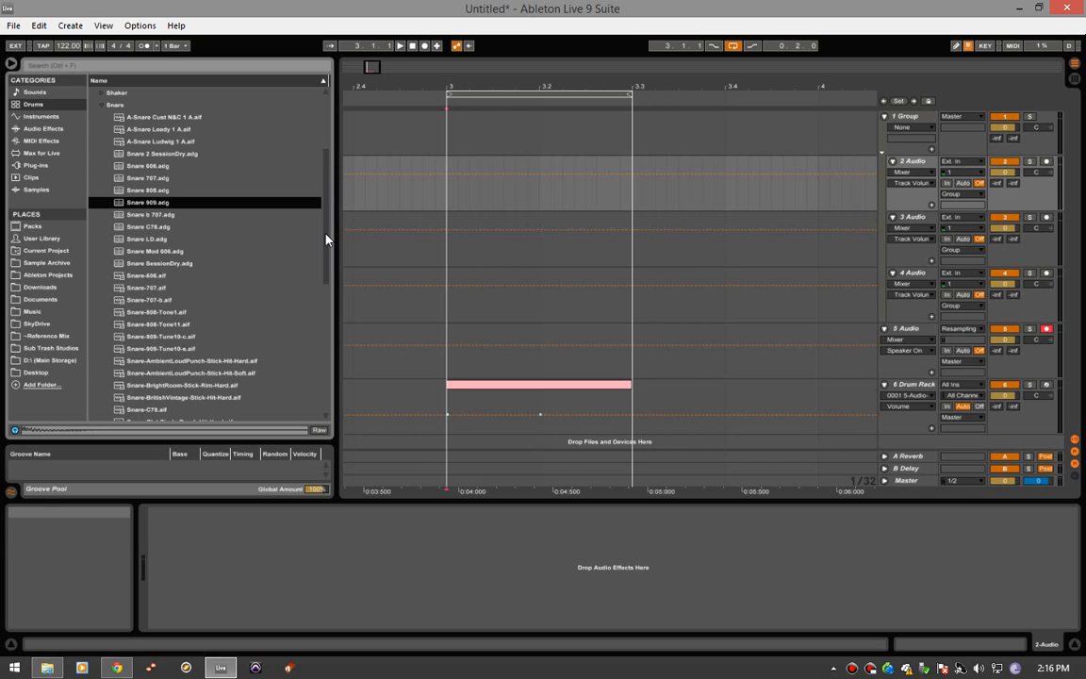
left_click(149, 413)
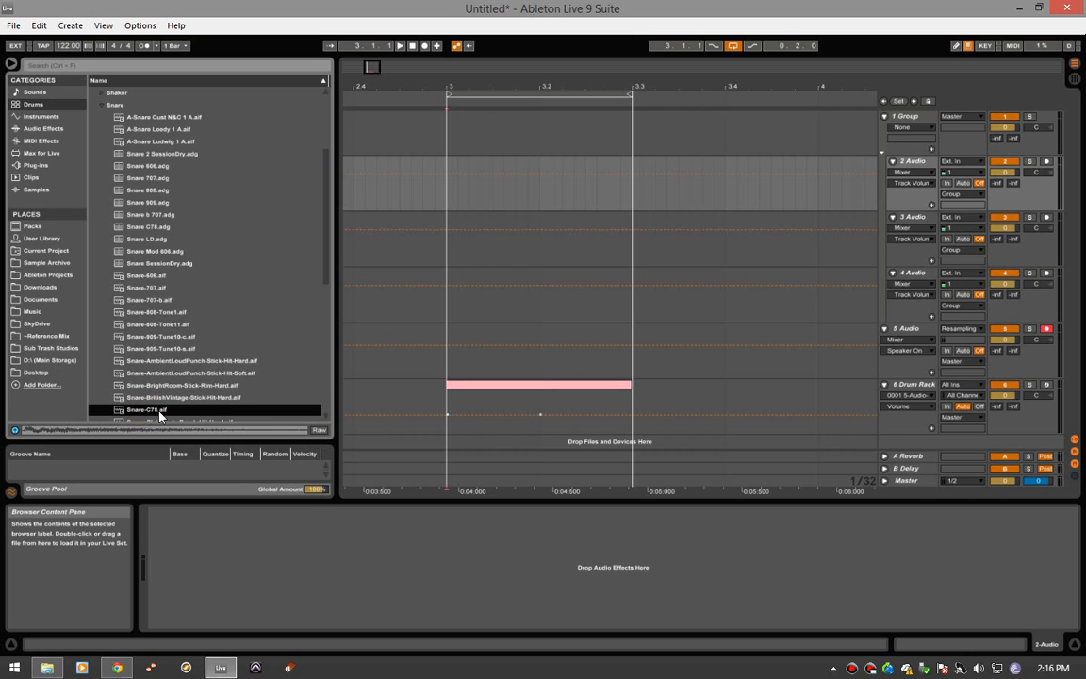
left_click_drag(160, 416, 451, 165)
left_click(160, 412)
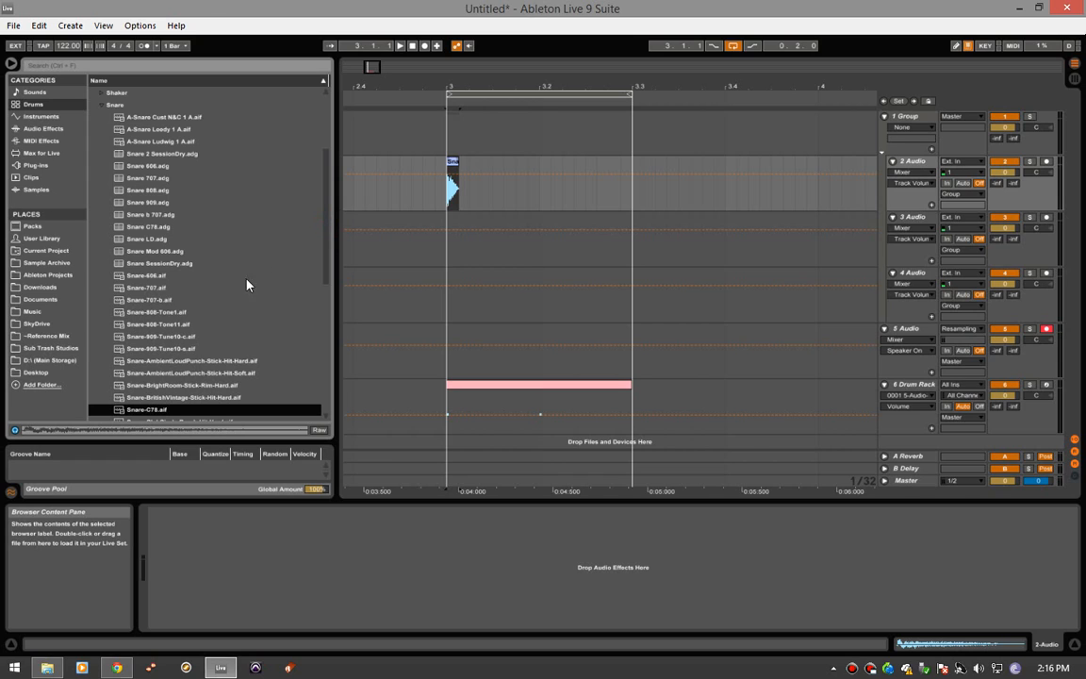
Place the Snare-909-Tune10-s.aif sample on the 4 Audio track at position 3.1.1
left_click(156, 203)
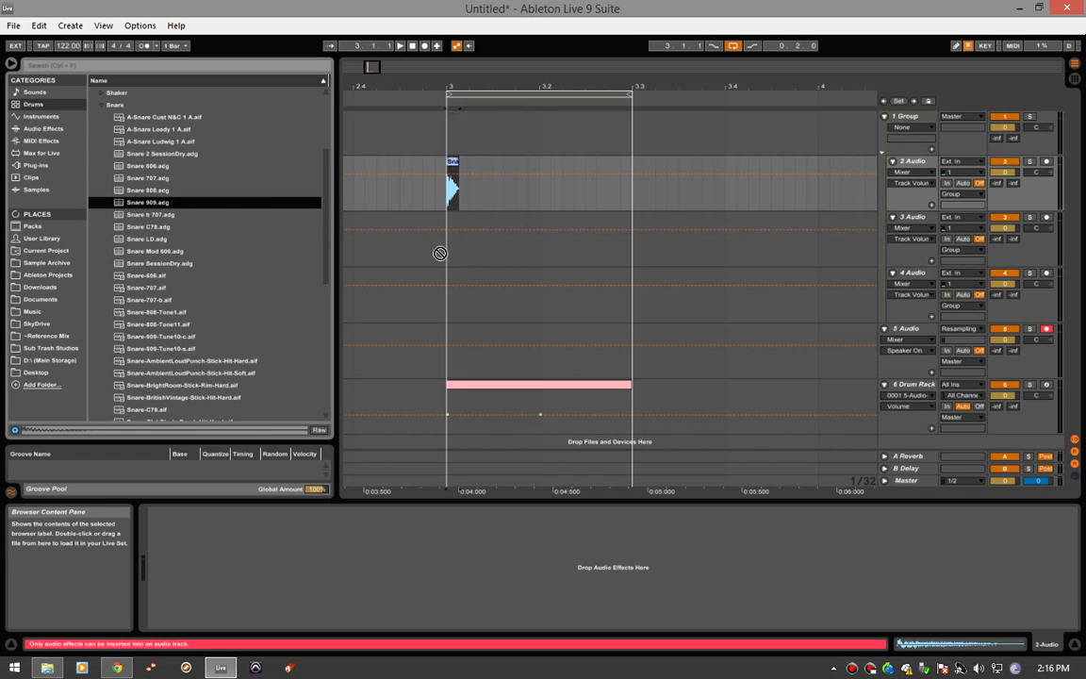
left_click(143, 336)
left_click(148, 348)
left_click_drag(148, 348, 449, 300)
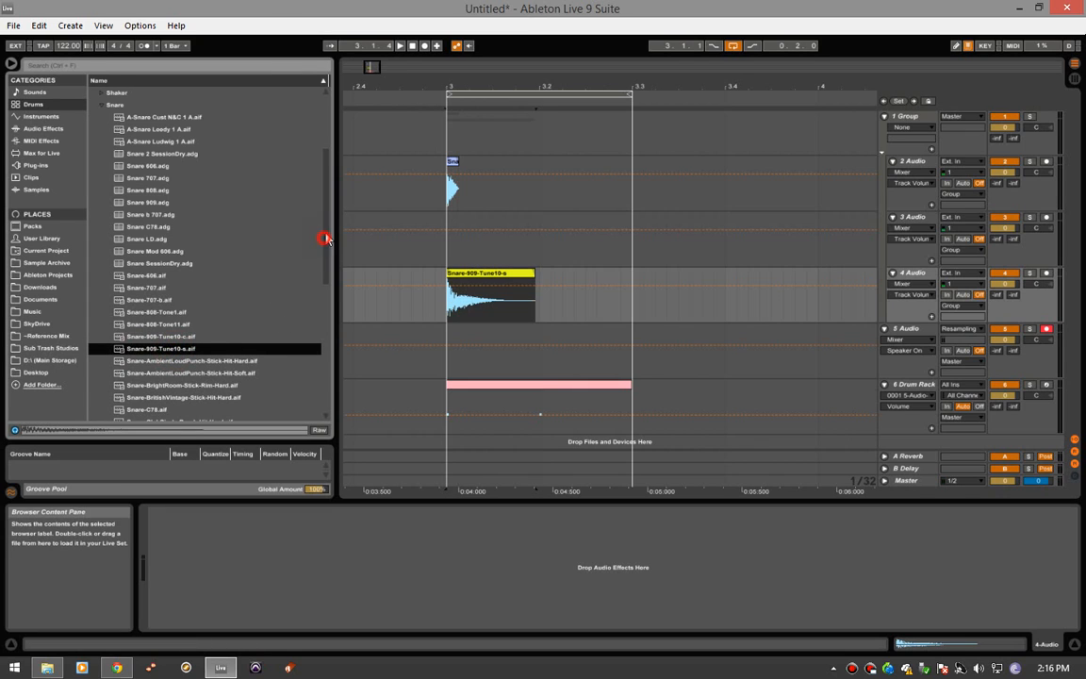
Expand the Clap folder and audition the Clap-707, Clap-808, Clap-909 and Clap-LD audio samples
scroll(326, 238, "up", 3)
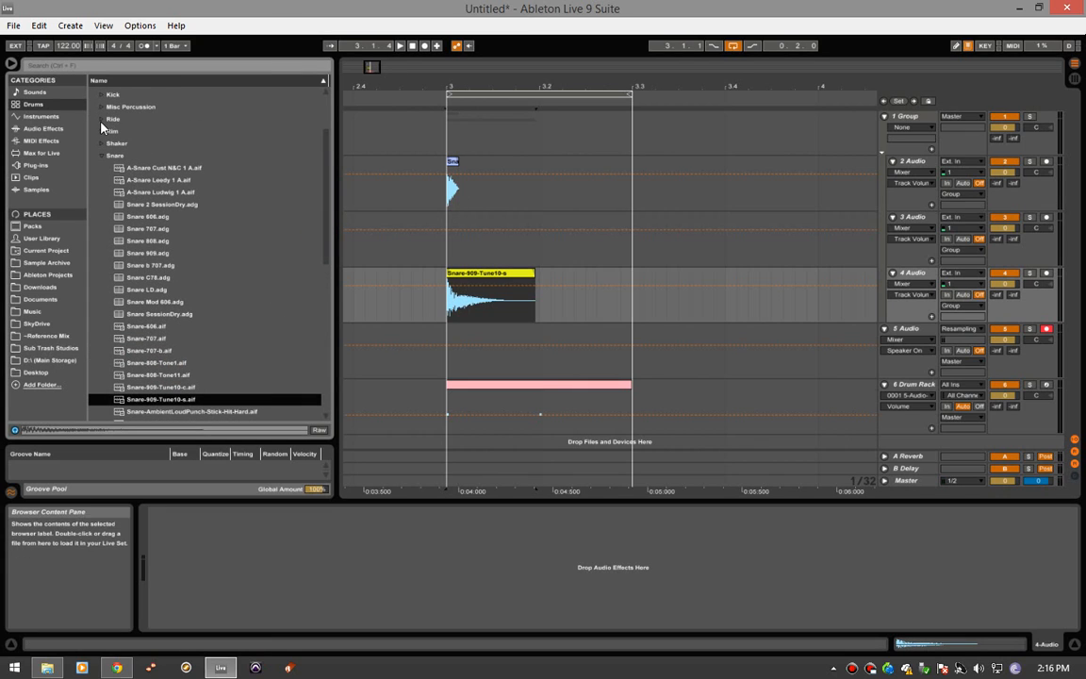
scroll(102, 121, "up", 2)
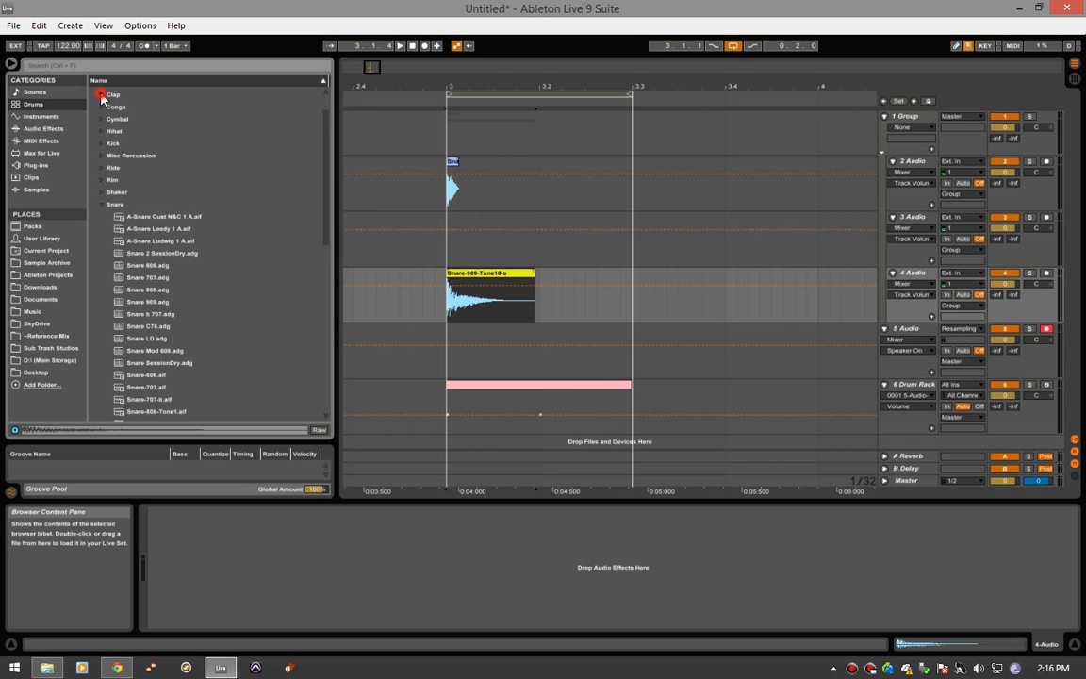
left_click(101, 95)
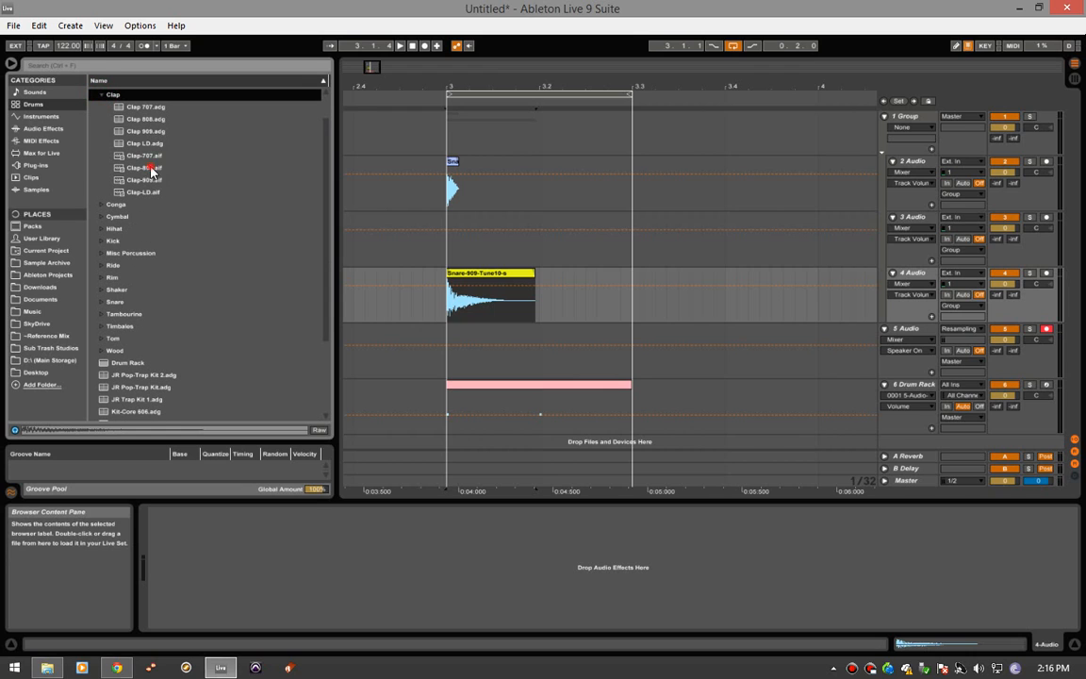
left_click(148, 155)
left_click(153, 169)
left_click(154, 180)
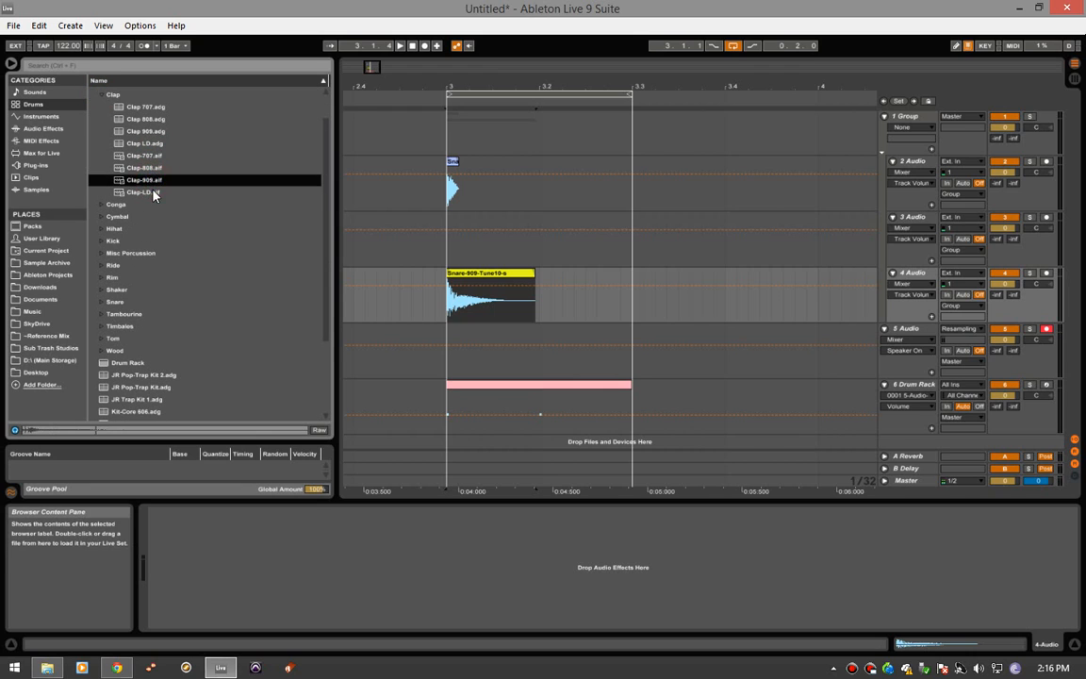
left_click(154, 193)
left_click(154, 180)
left_click(154, 169)
left_click(149, 155)
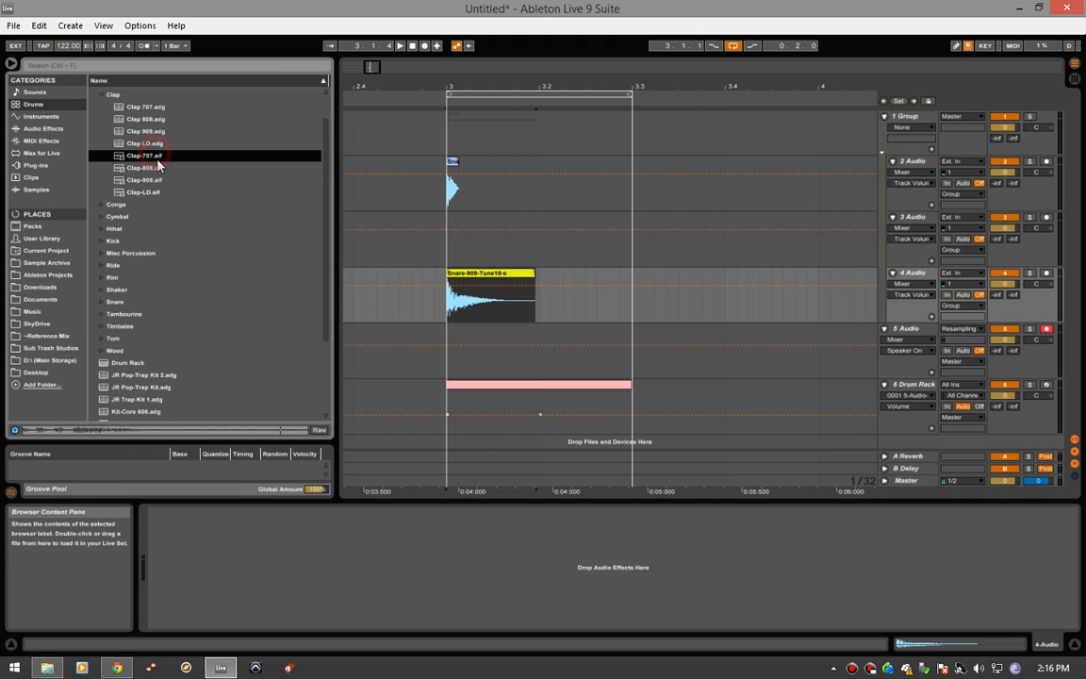
left_click(158, 167)
Place Clap-707.aif on the 3 Audio track at position 3.1.1 and play the layered hit
left_click(156, 157)
left_click_drag(144, 160, 447, 255)
left_click(446, 253)
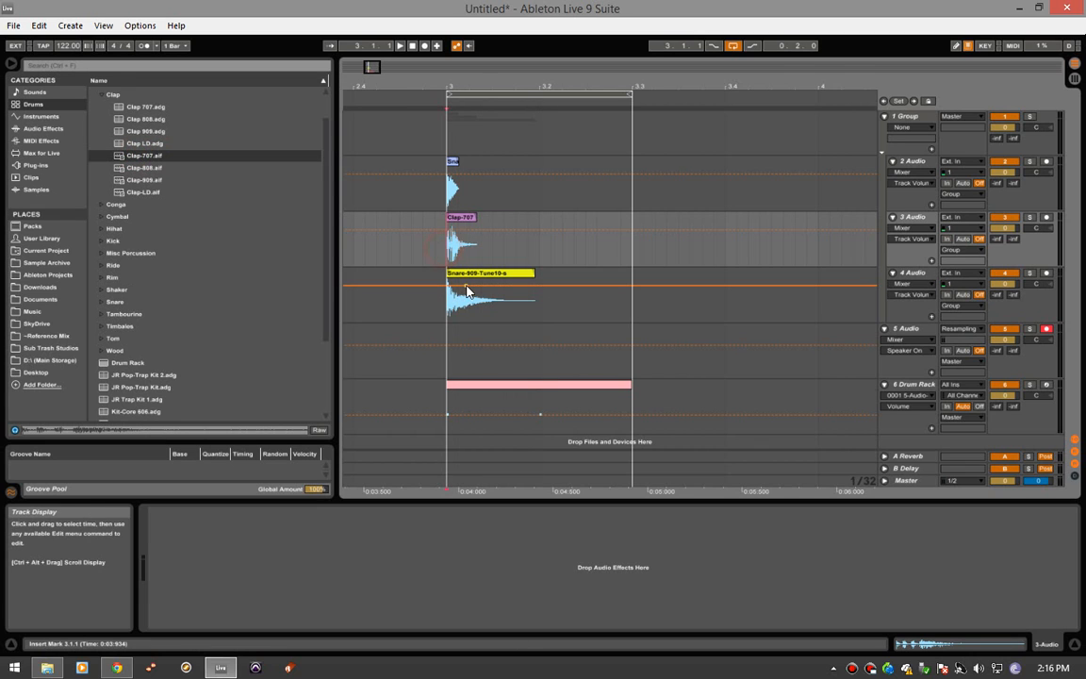
key("space")
key("space")
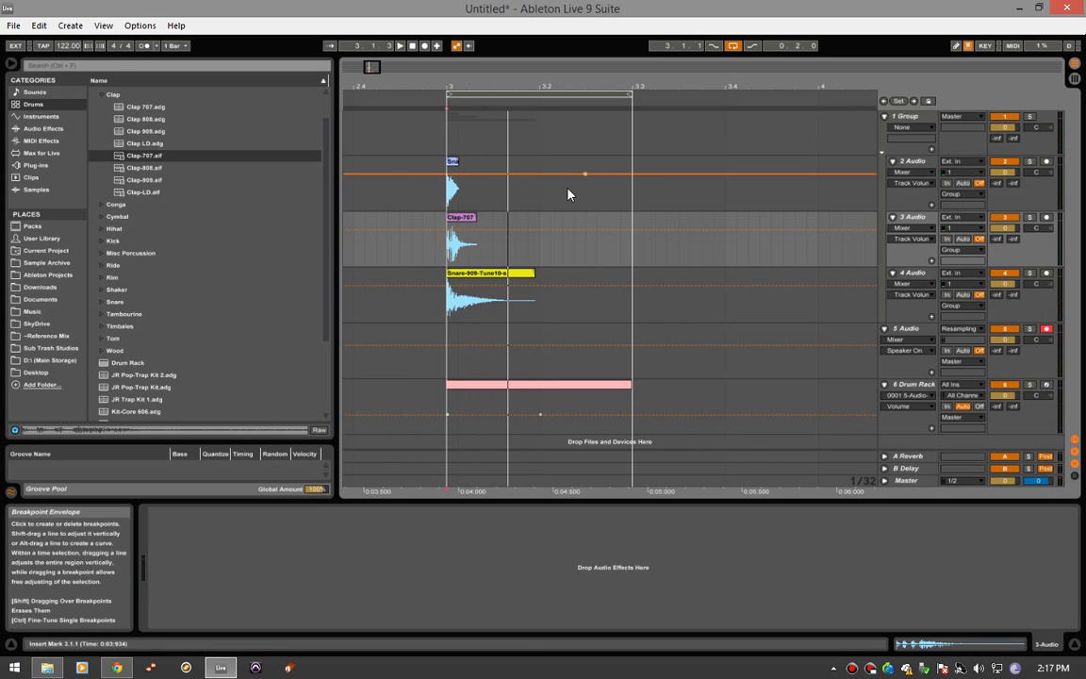
Move the three layered clips on the 2, 3 and 4 Audio tracks together to position 3.2.1
left_click_drag(562, 188, 555, 279)
left_click(496, 314)
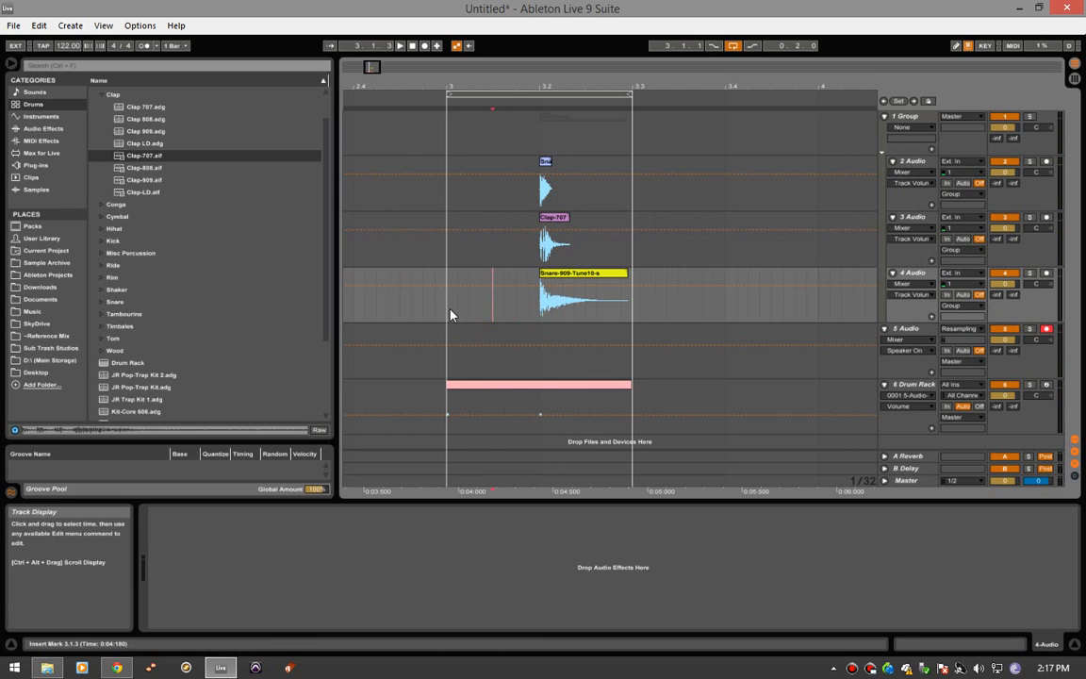
Lower the 1 Group track's volume to -11.4 dB while playing the layers with the kick from 3.1.1
left_click(450, 312)
left_click_drag(1007, 128, 1007, 162)
key("space")
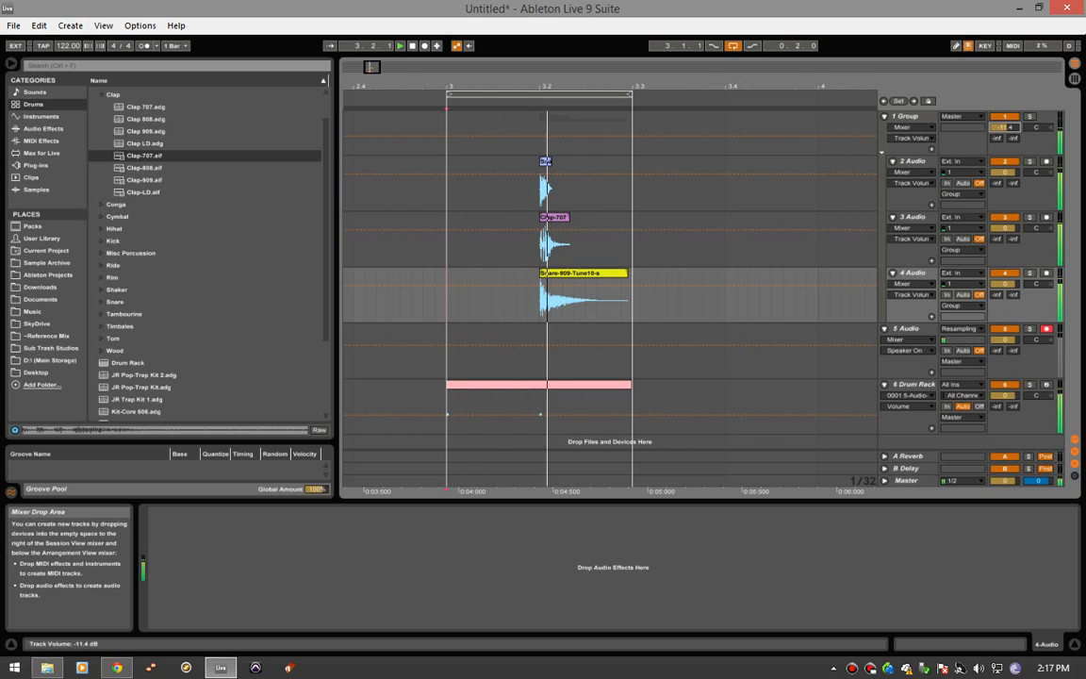
key("space")
left_click(701, 387)
left_click(700, 371)
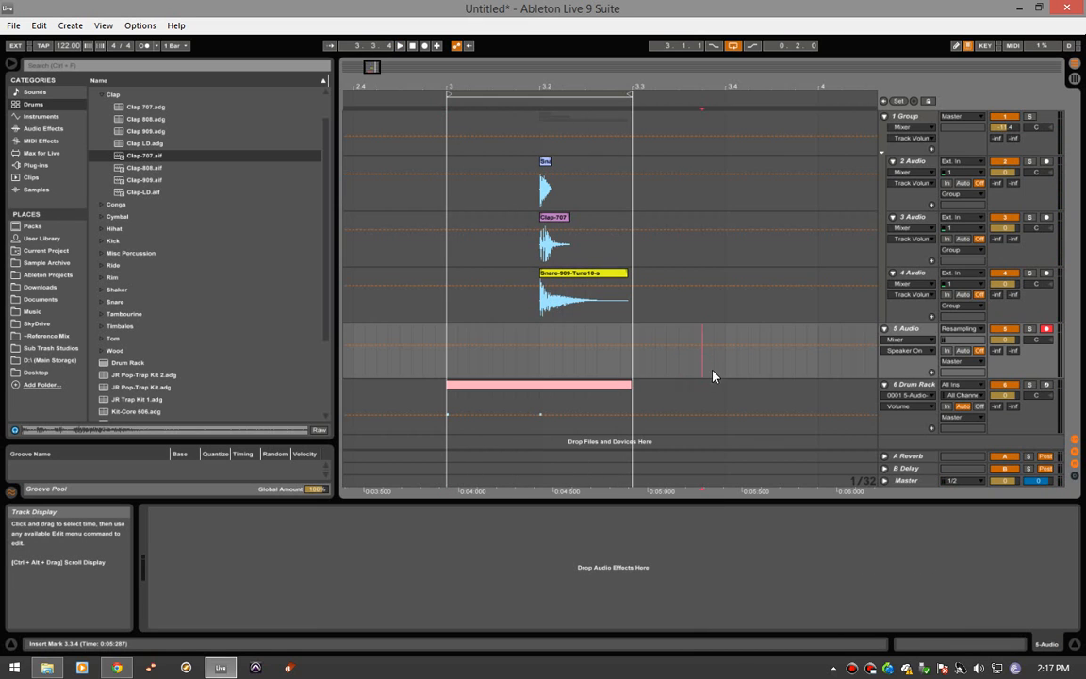
Solo the 1 Group track and set the loop to run from 3.2.1 to 3.3.1 for playback
left_click(541, 198)
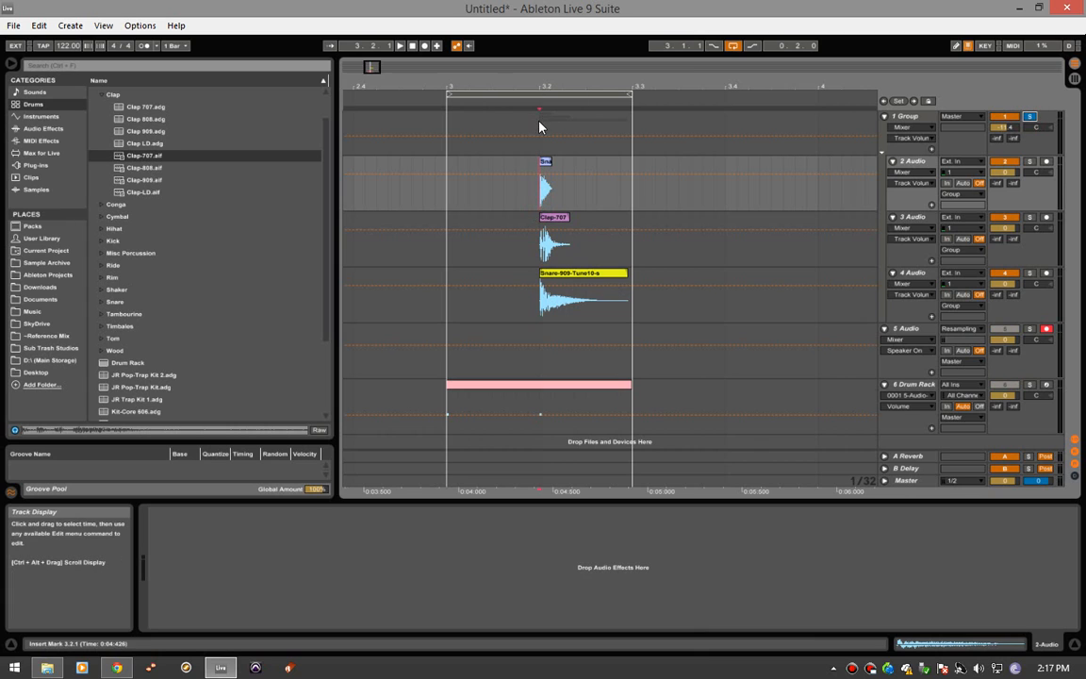
mouse_move(449, 95)
left_mouse_down()
mouse_move(565, 100)
mouse_move(539, 97)
left_mouse_up()
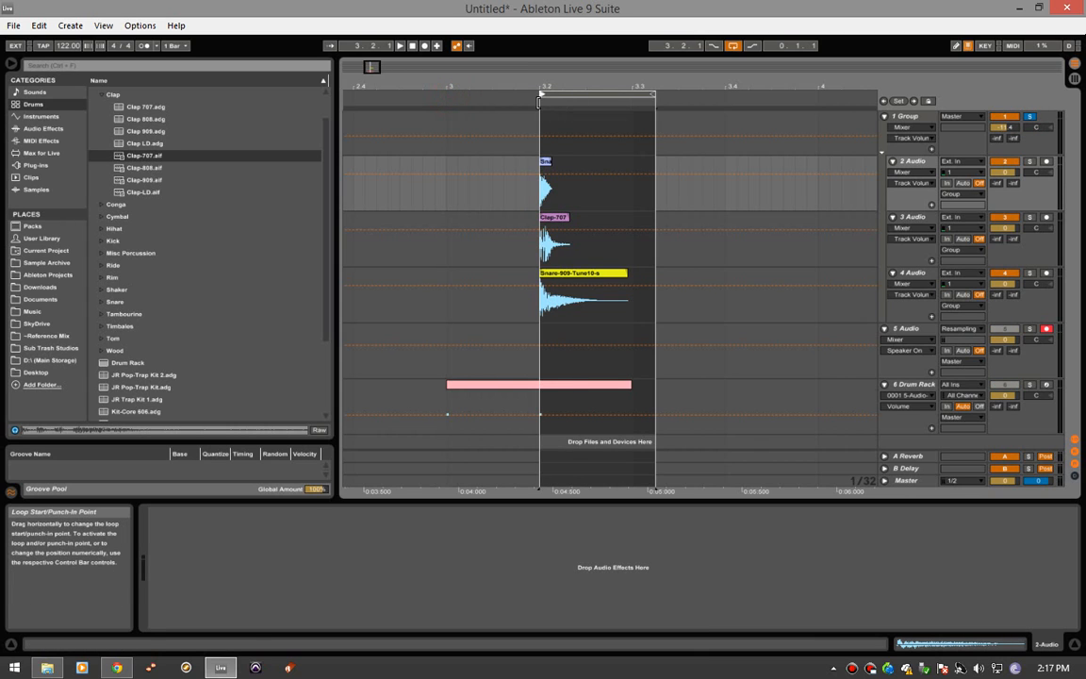
left_click_drag(654, 96, 631, 94)
key("space")
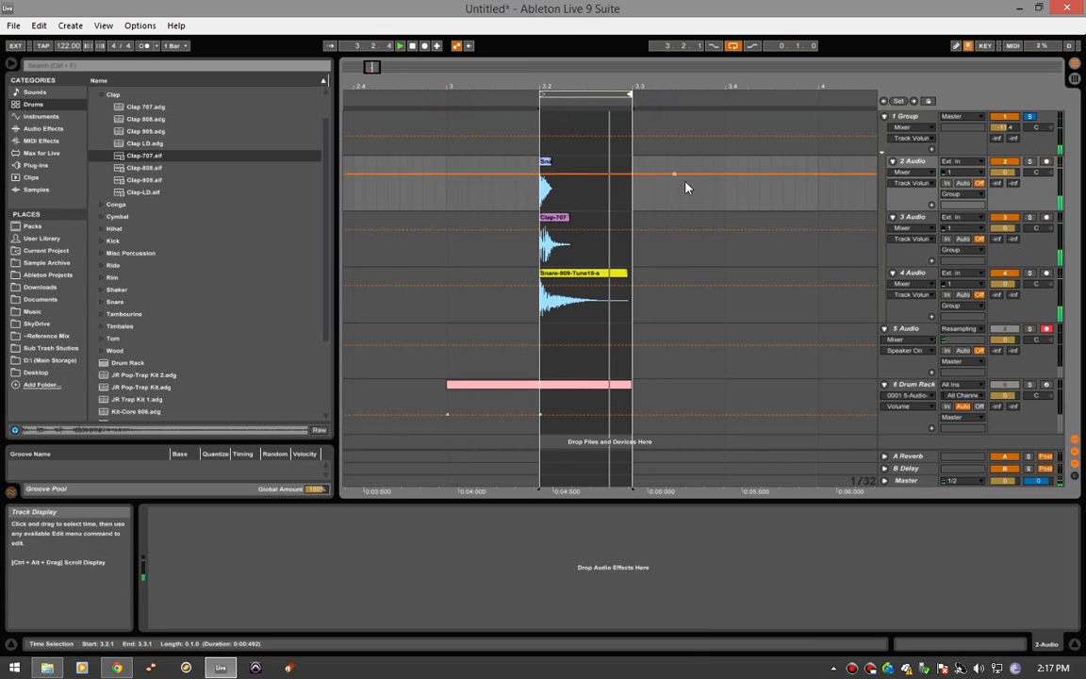
Solo the 4 Audio, 3 Audio and 2 Audio tracks one at a time to hear each layer separately
left_click(587, 275)
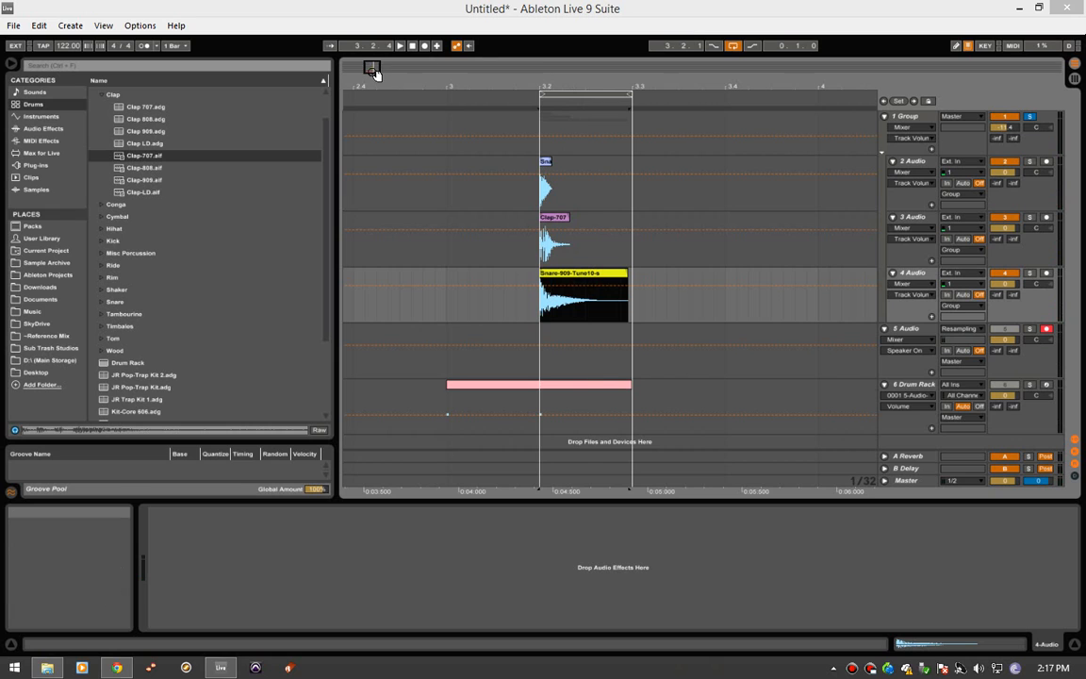
left_click_drag(375, 69, 376, 77)
left_click_drag(587, 87, 663, 145)
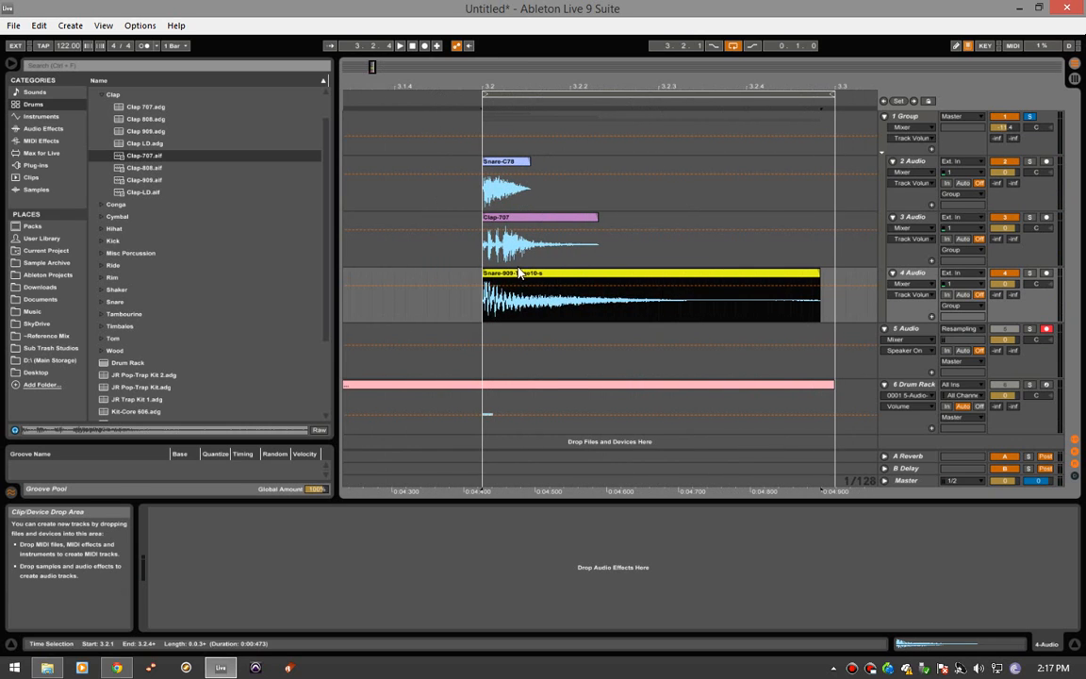
key("space")
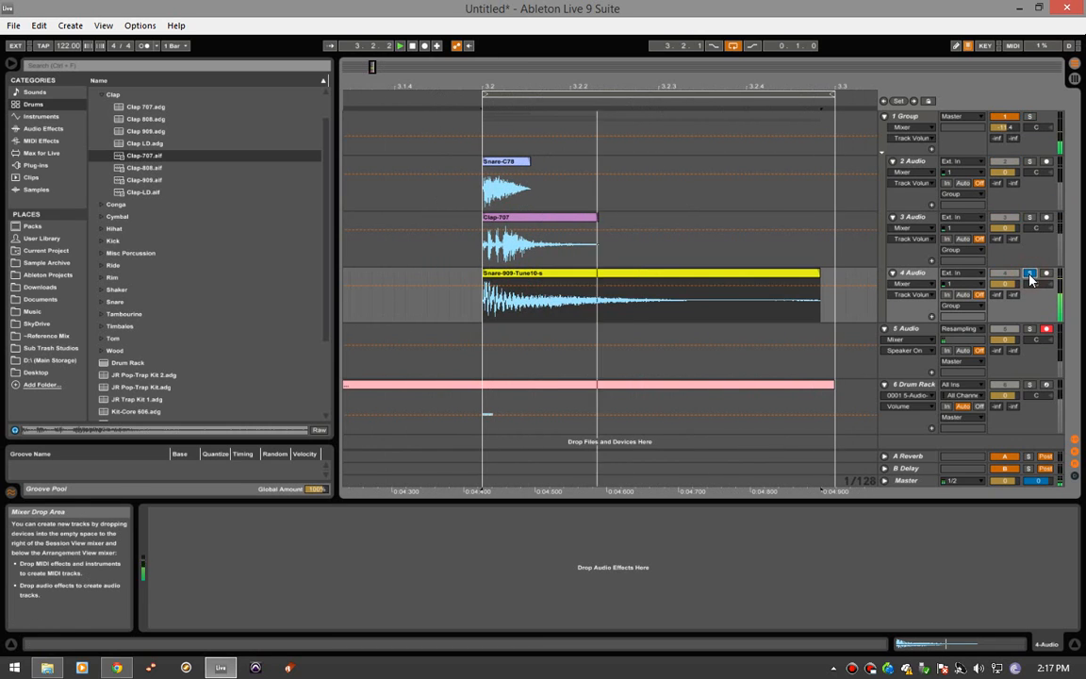
left_click(1030, 274)
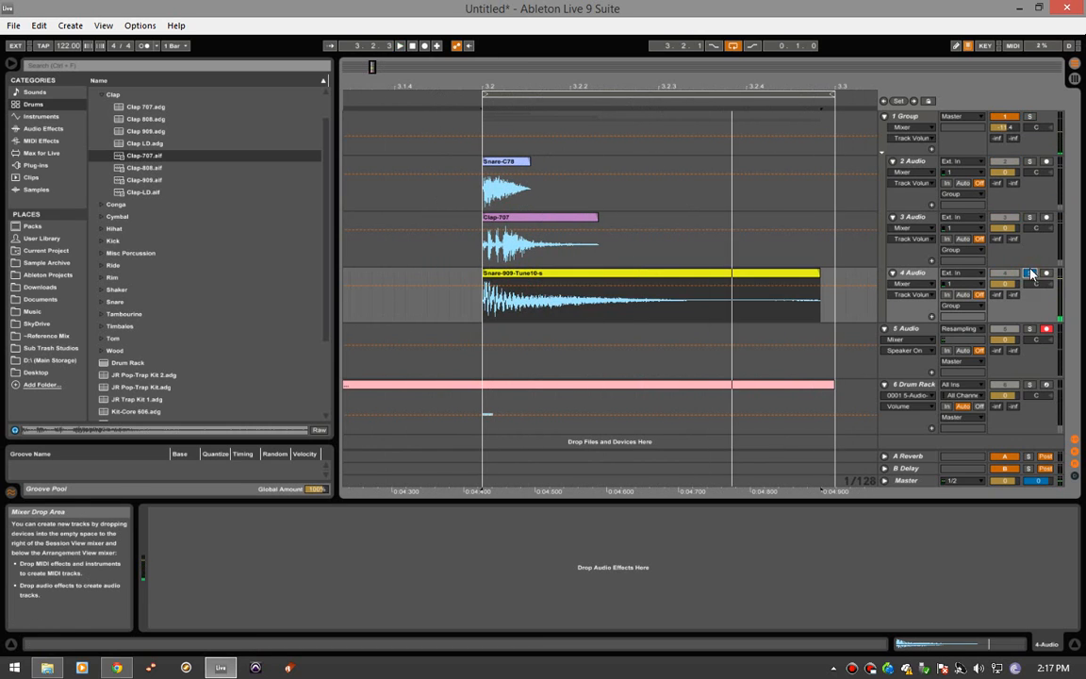
left_click(557, 274)
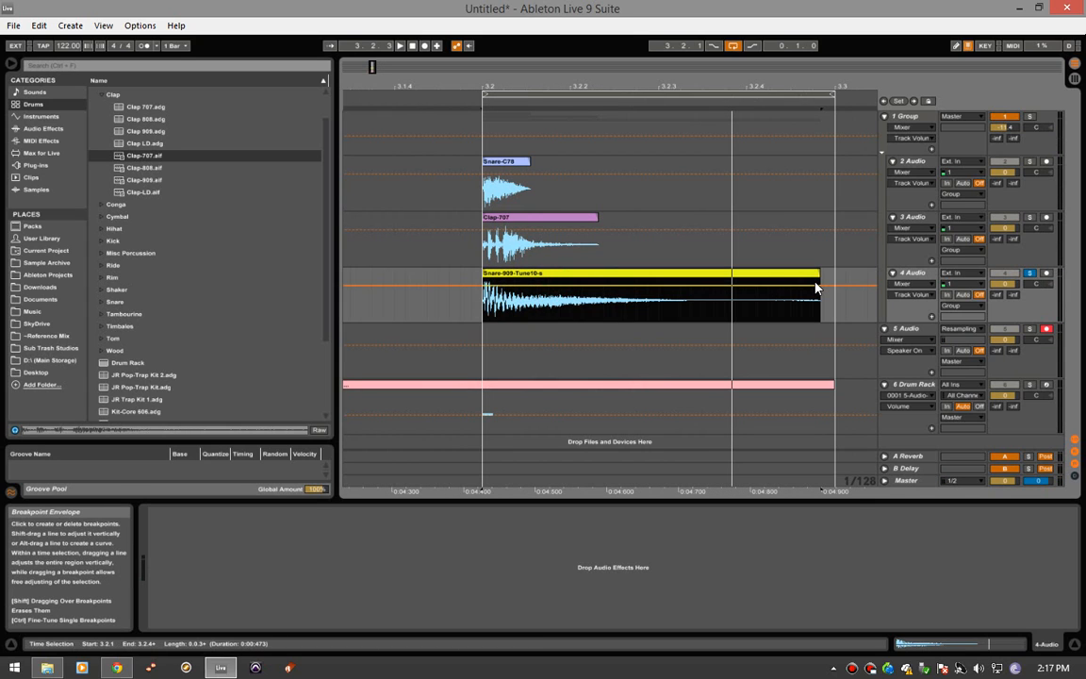
left_click(1030, 217)
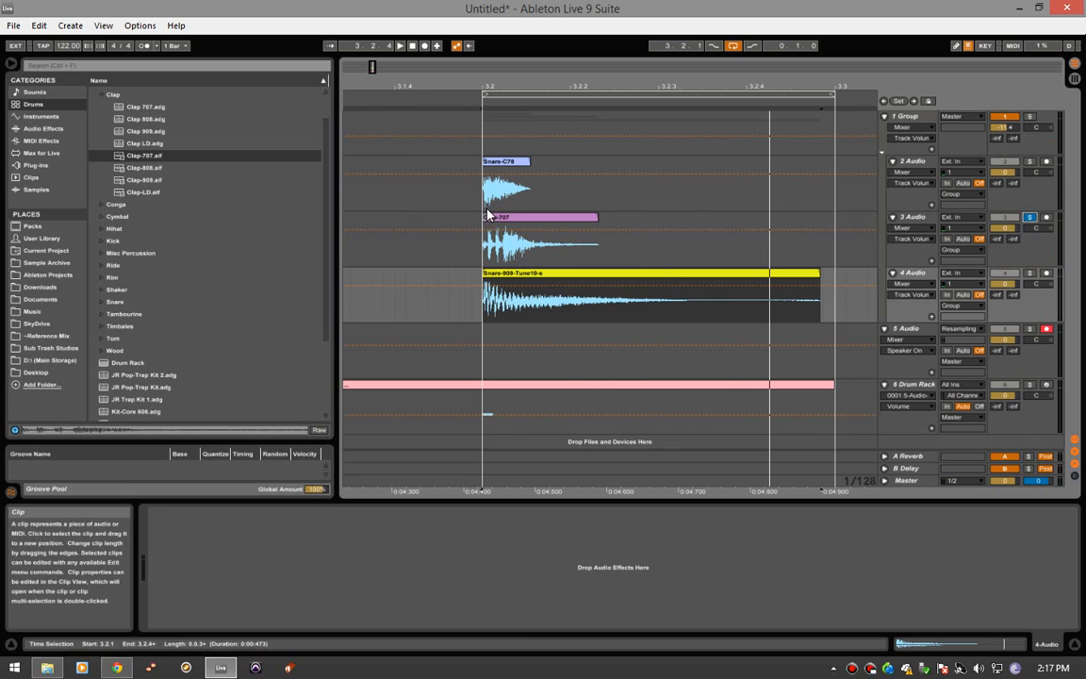
left_click(1031, 163)
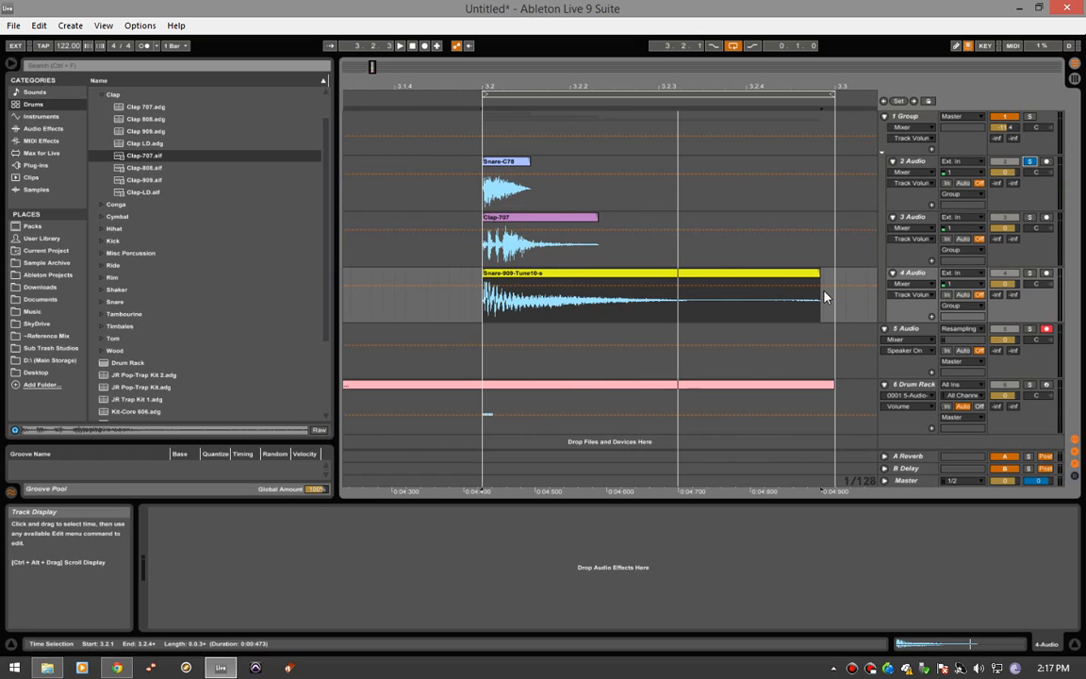
Add an EQ Eight audio effect to the 2 Audio track holding the Snare-C78 clip
left_click(442, 185)
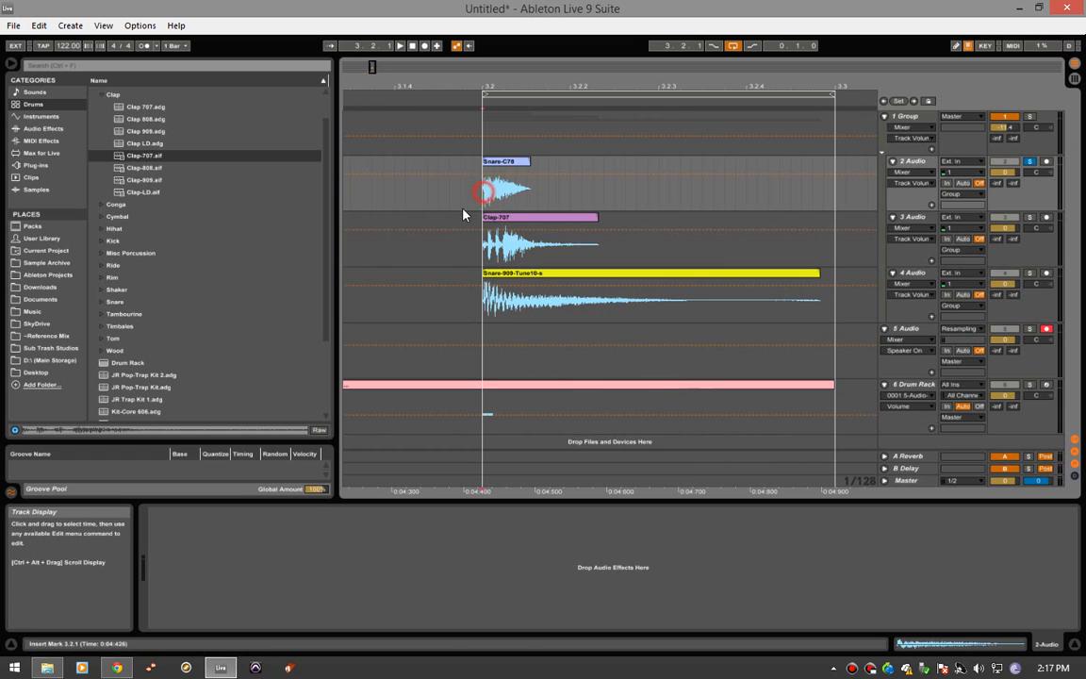
left_click(41, 116)
left_click(40, 128)
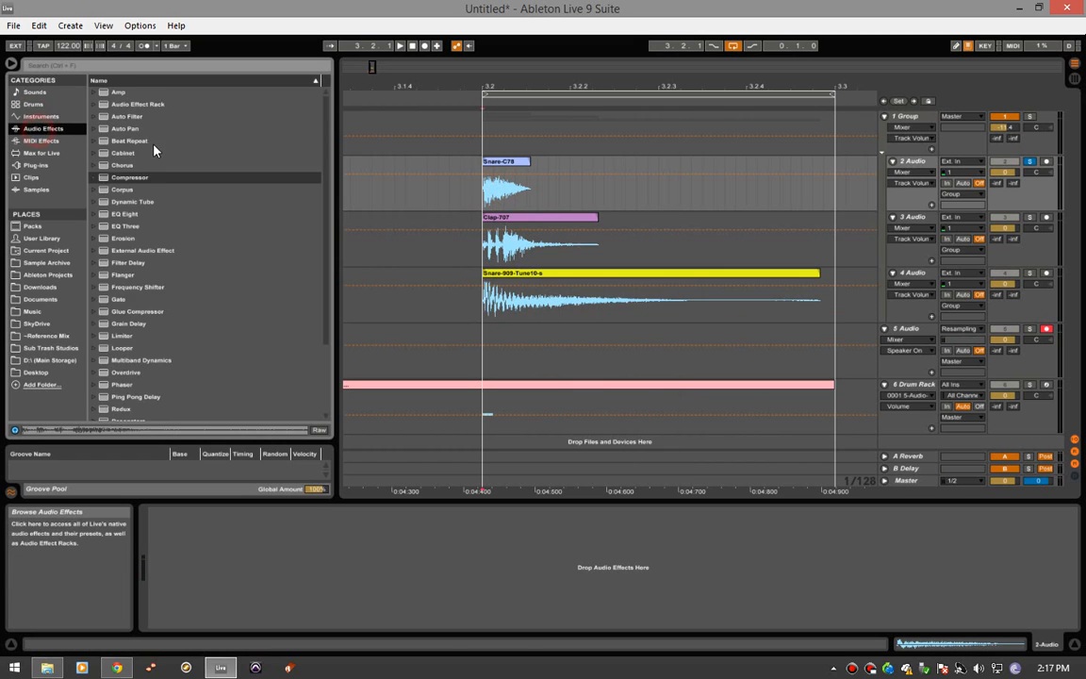
double_click(133, 216)
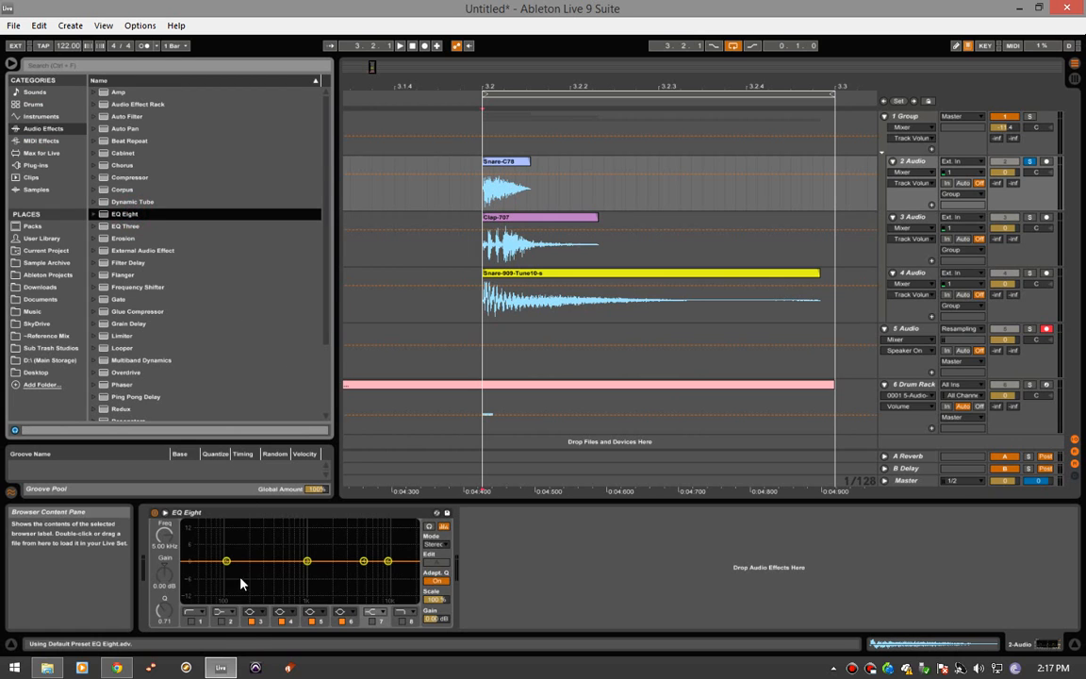
Cut the lows of the Snare-C78 layer with EQ Eight's band 1 low cut at 1.10 kHz during loop playback
key("space")
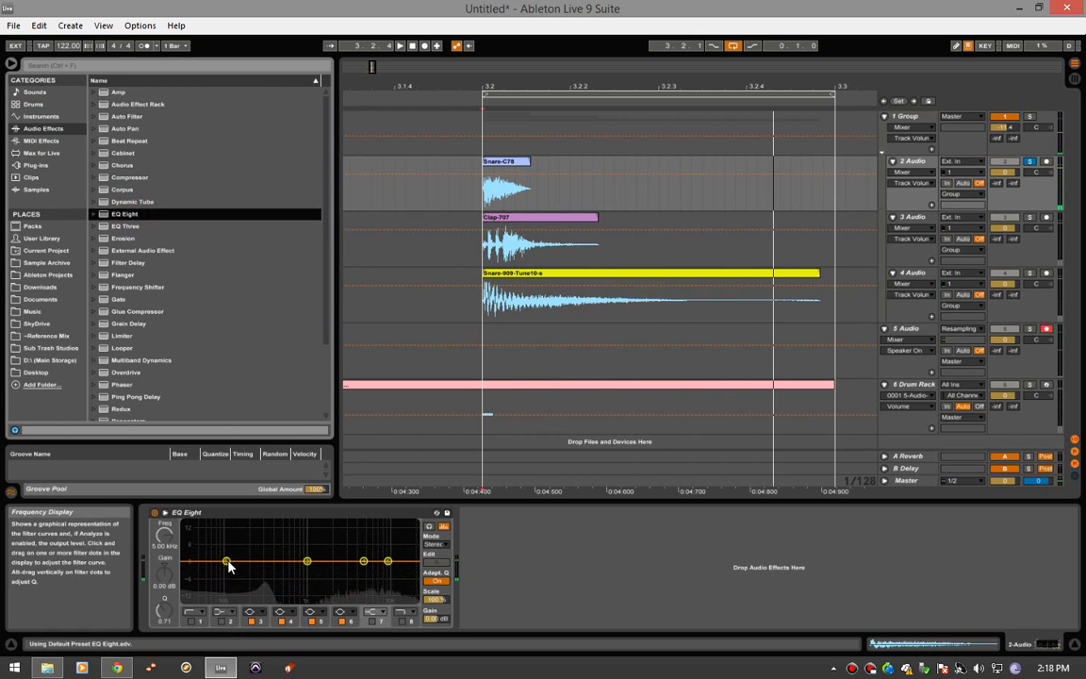
left_click_drag(226, 561, 269, 553)
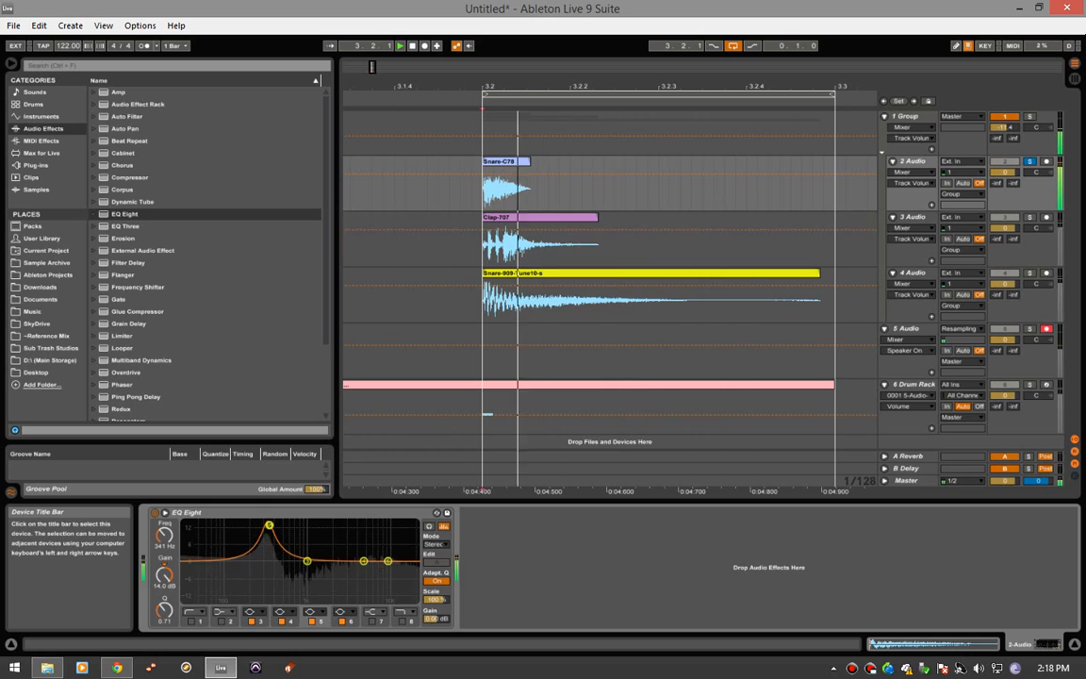
left_click(191, 622)
left_click_drag(165, 539, 165, 509)
key("space")
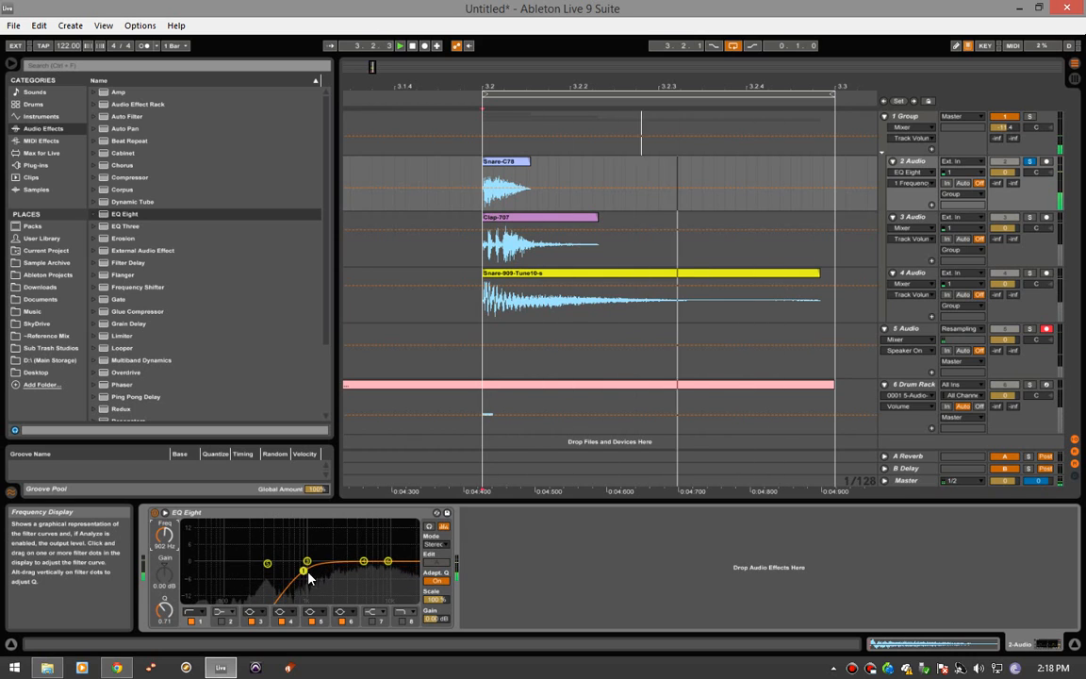
left_click_drag(305, 572, 310, 570)
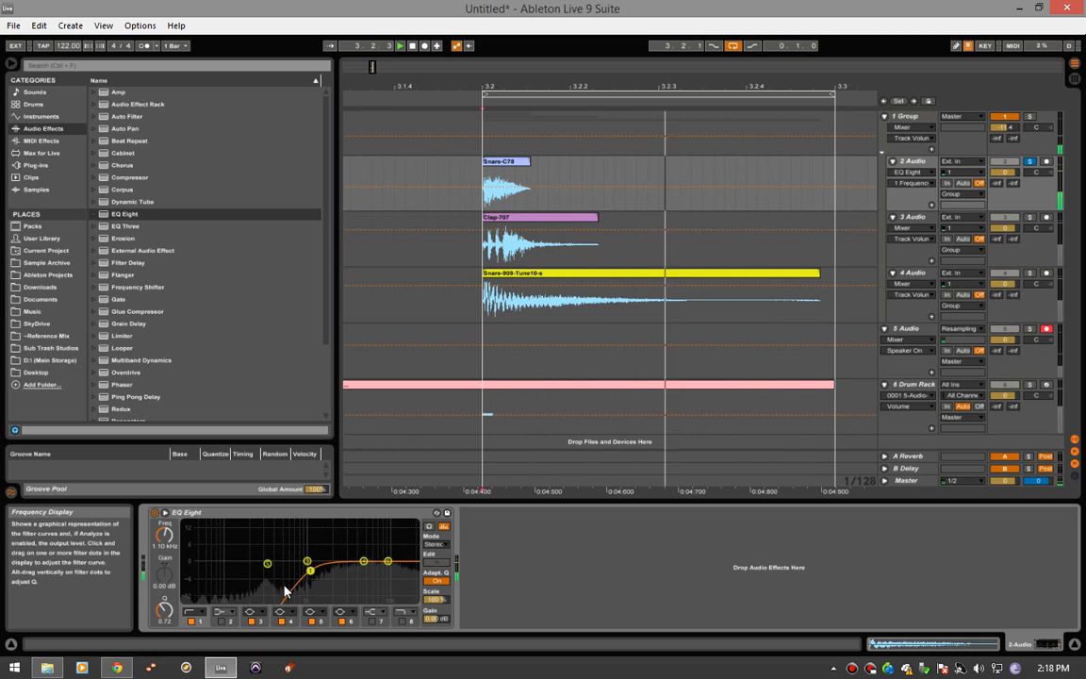
Add a Reverb after the EQ Eight on the 2 Audio track with a 1.07 s decay time and 7.1% dry/wet
scroll(163, 396, "down", 3)
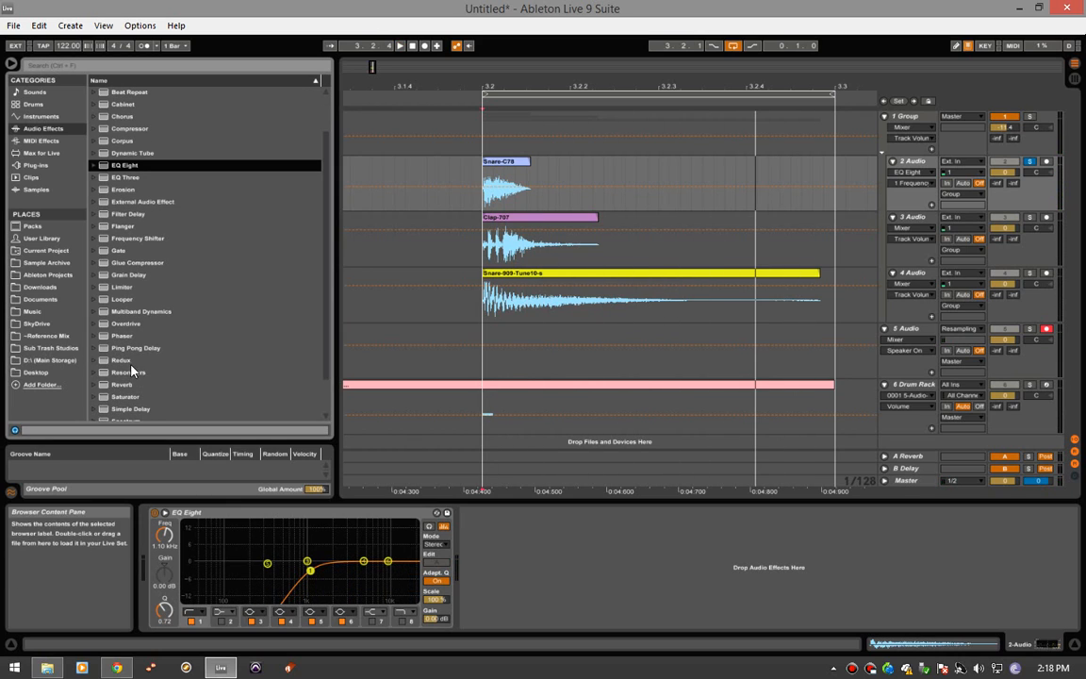
double_click(130, 363)
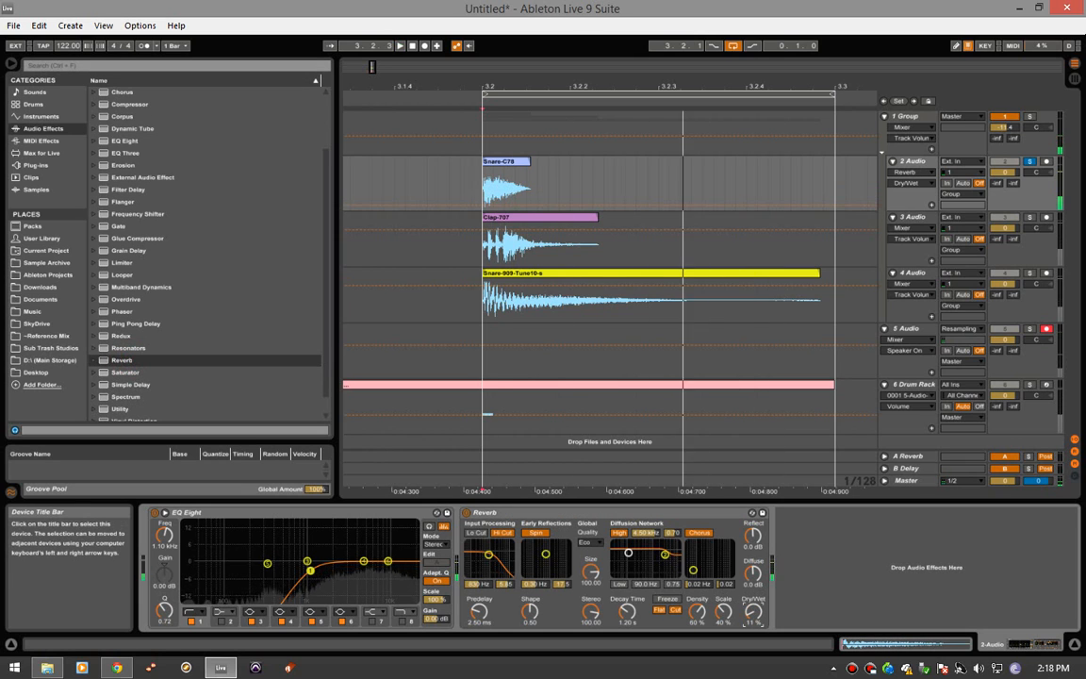
left_click_drag(633, 614, 633, 603)
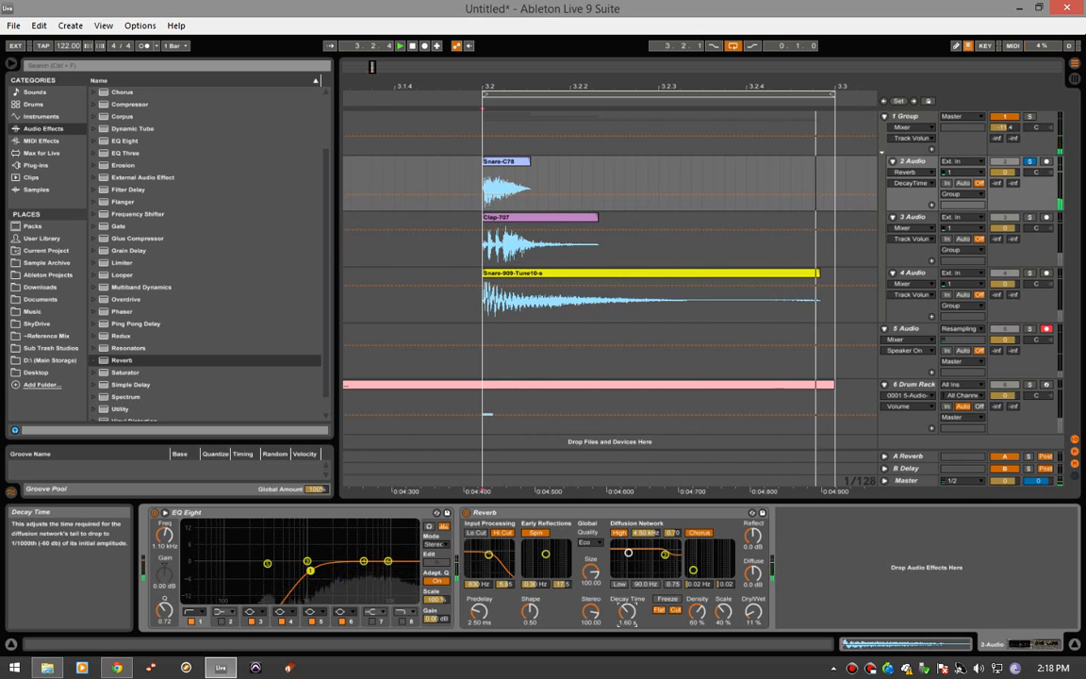
left_click_drag(753, 613, 754, 619)
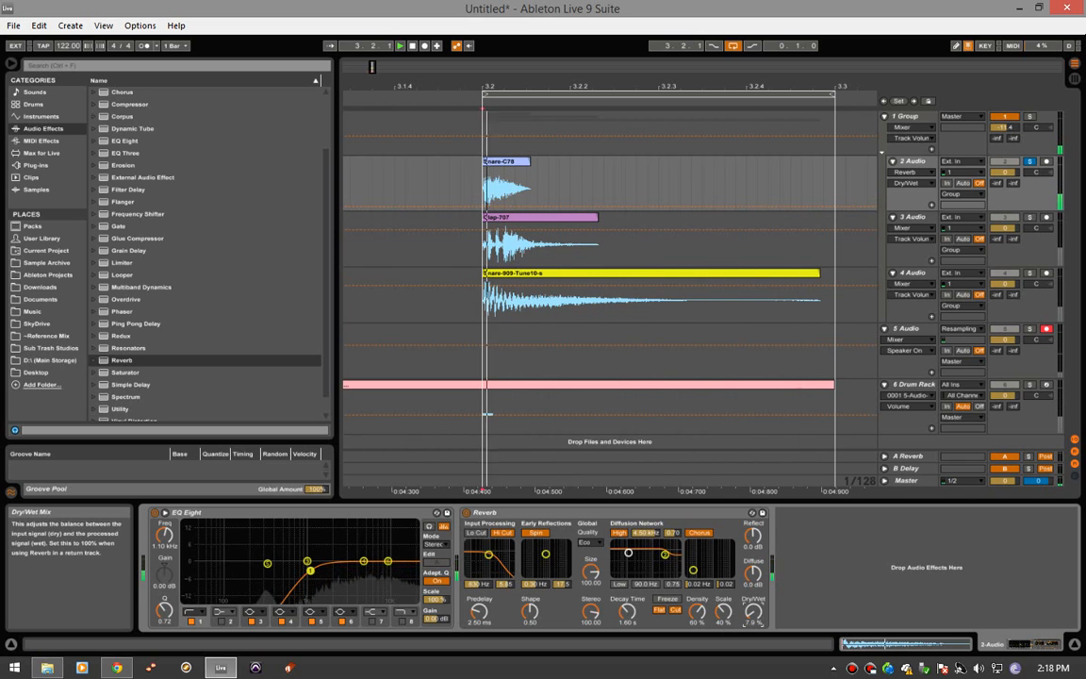
left_click_drag(629, 614, 629, 627)
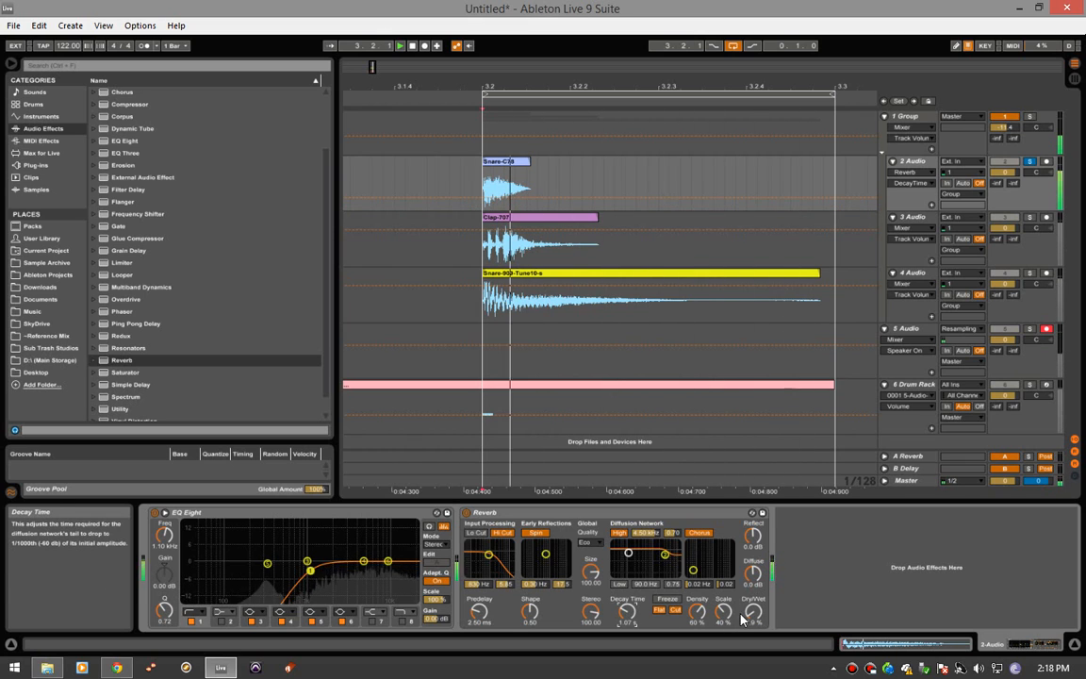
left_click_drag(754, 614, 754, 617)
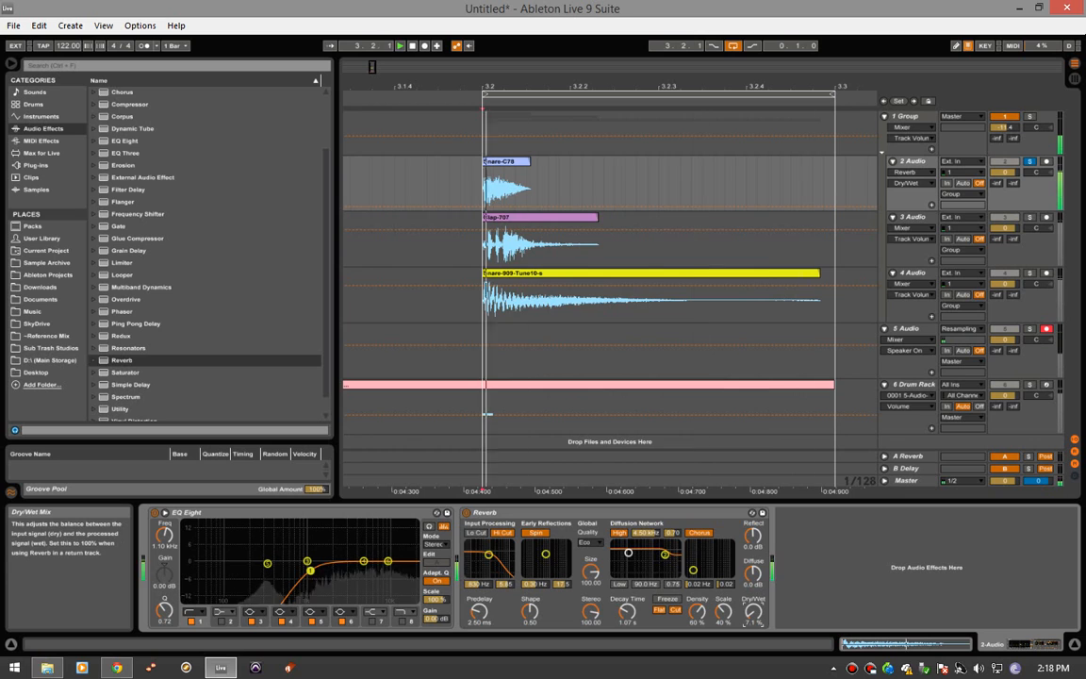
Solo the 3 Audio track holding the Clap-707 clip and add an EQ Eight to it
left_click(1032, 219)
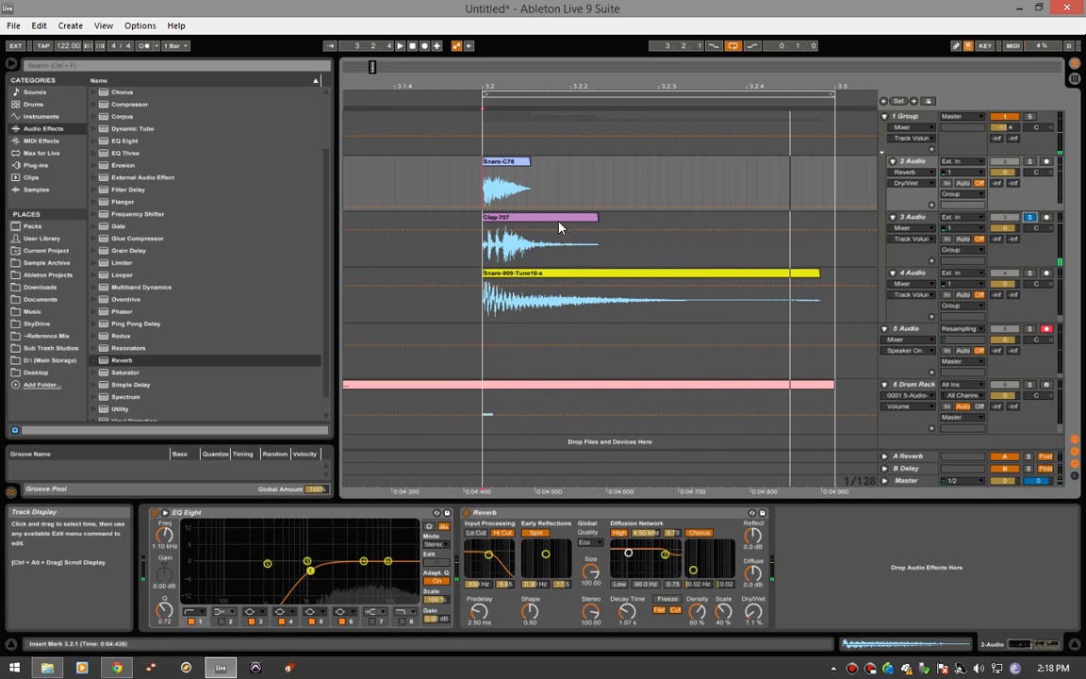
left_click(563, 232)
key("space")
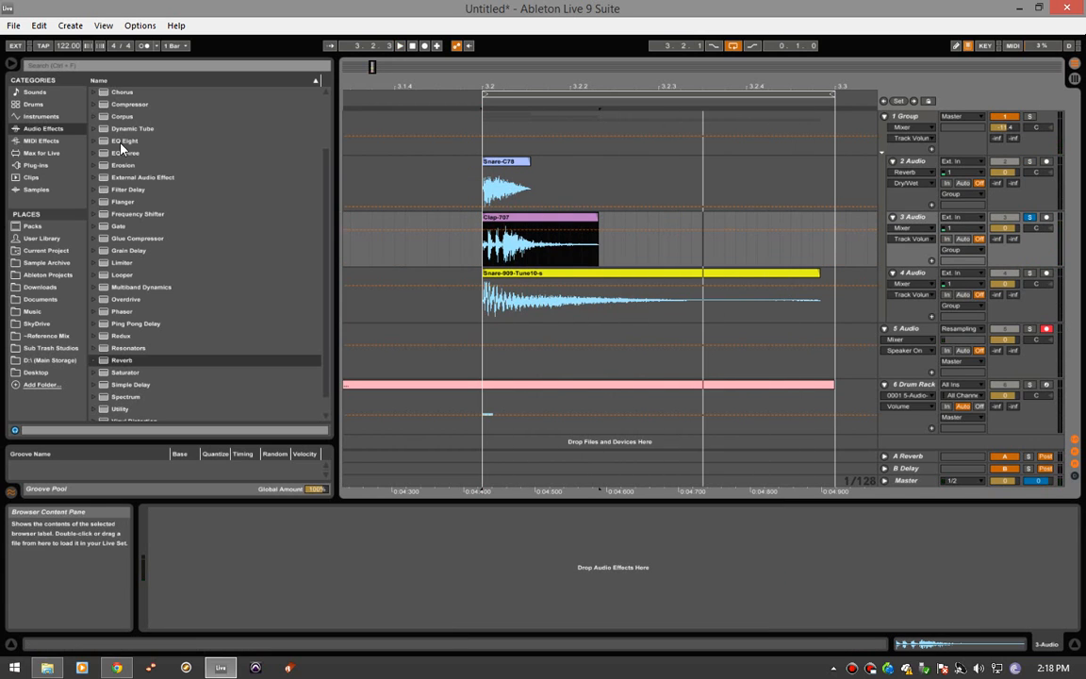
double_click(125, 141)
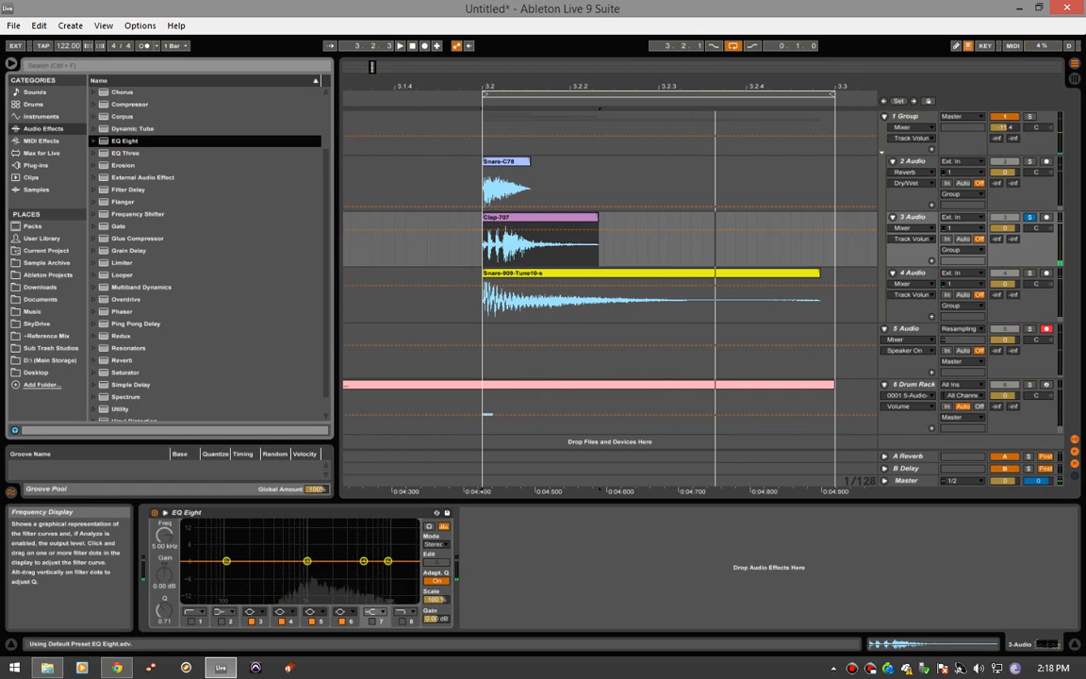
Boost the clap's mids around 1.5 kHz and its highs near 10.8 kHz by 3.10 dB in EQ Eight
mouse_move(307, 561)
left_mouse_down()
mouse_move(273, 552)
mouse_move(323, 550)
mouse_move(323, 559)
left_mouse_up()
key("space")
key("space")
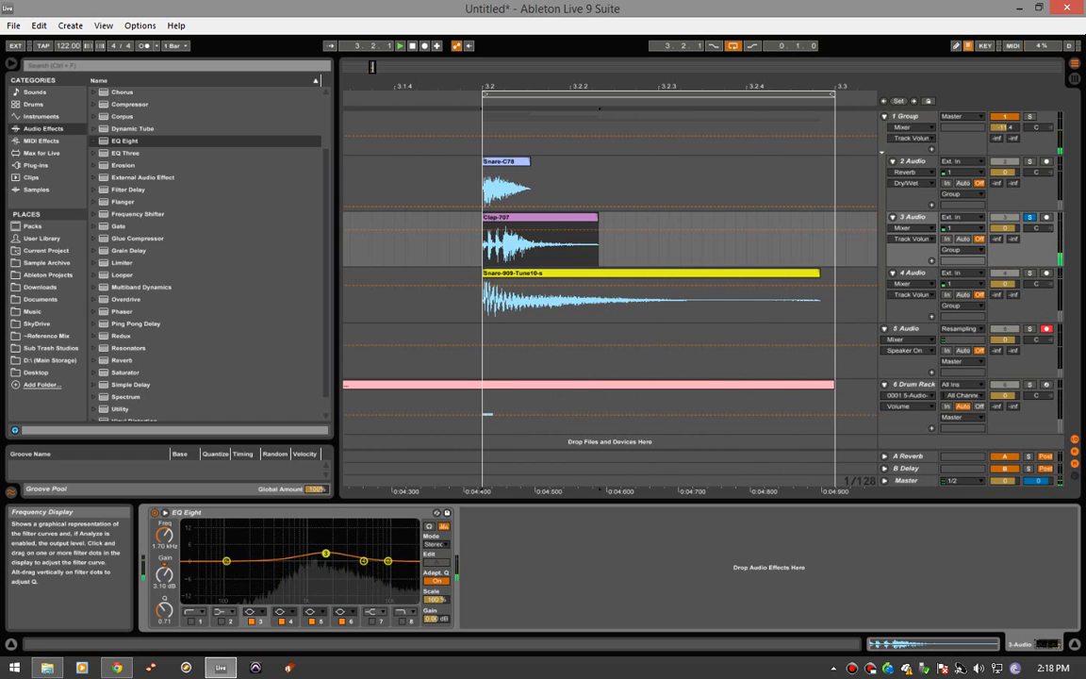
left_click_drag(325, 553, 319, 552)
left_click_drag(388, 561, 391, 555)
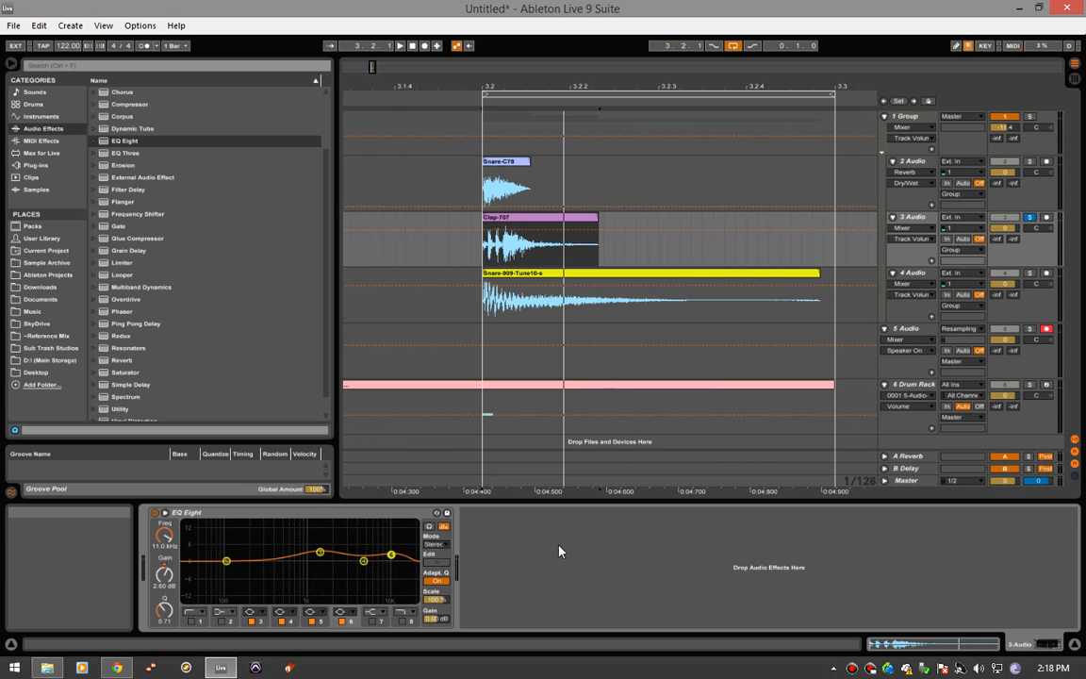
key("space")
left_click_drag(394, 555, 392, 554)
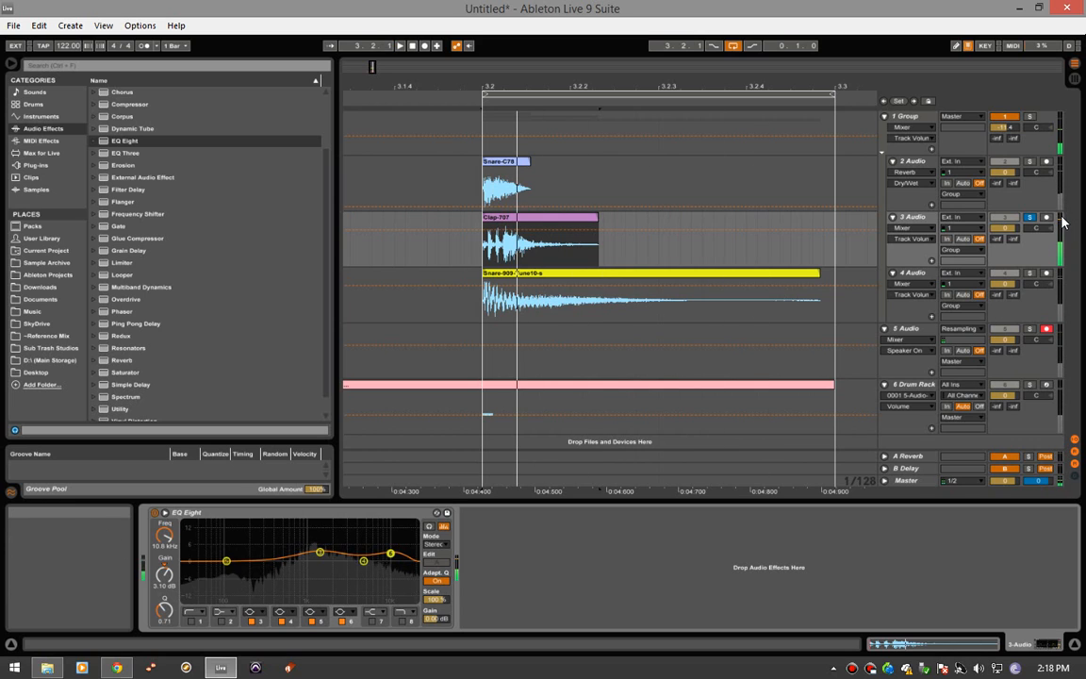
Unsolo the 3 Audio track and play all layers together with the kick from 3.2.1
left_click(905, 117)
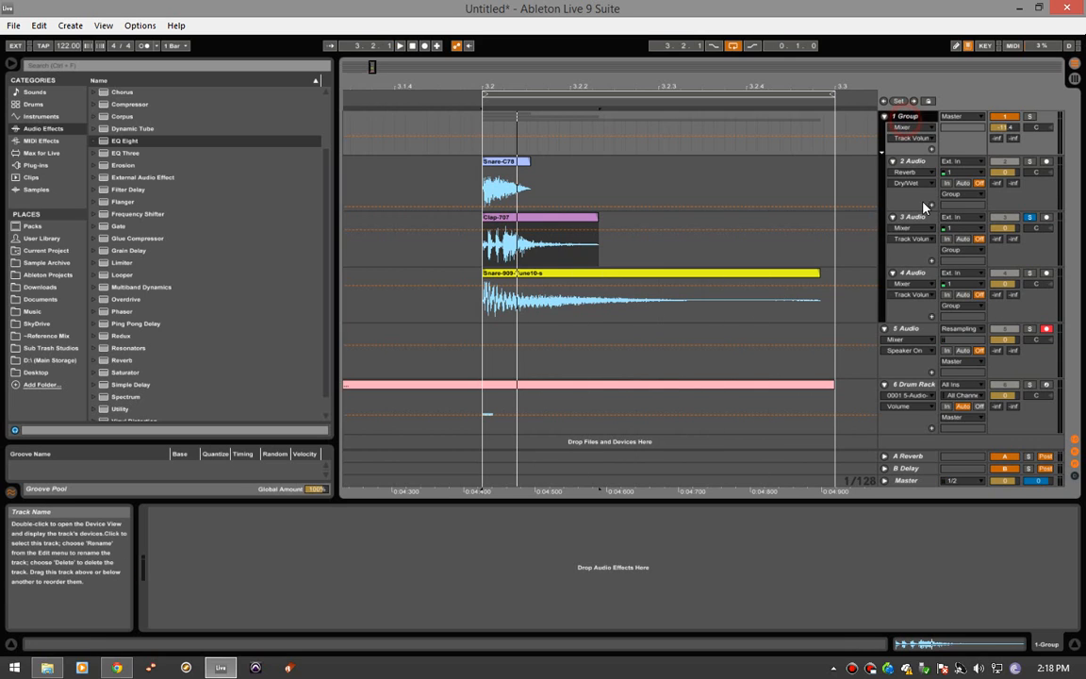
left_click(1030, 218)
left_click(482, 309)
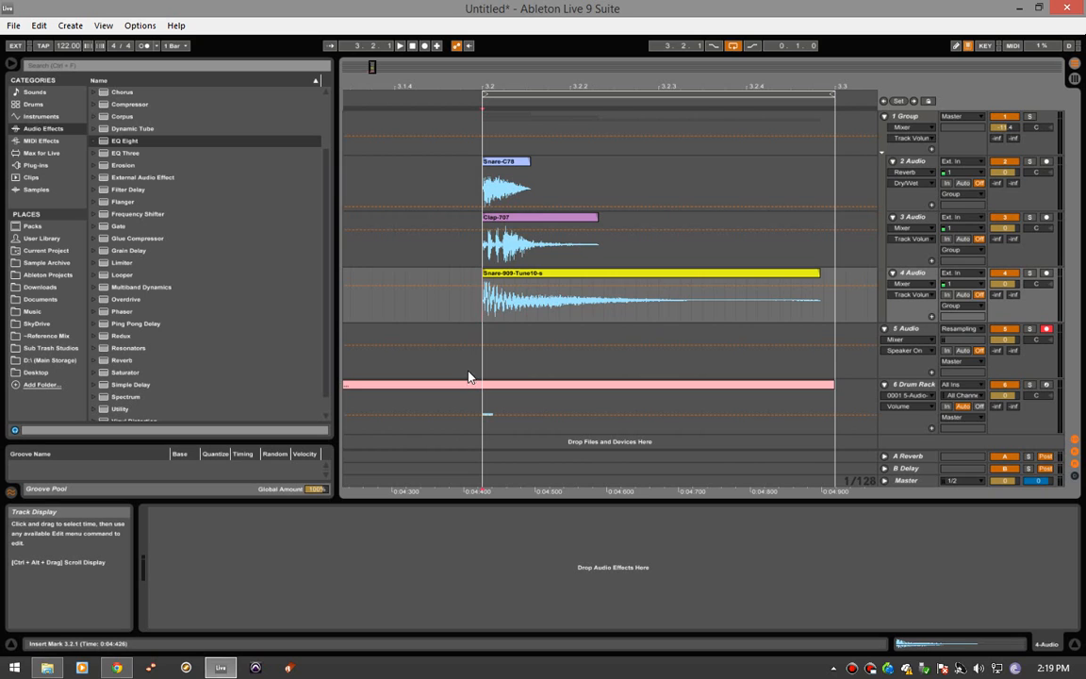
left_click(476, 191)
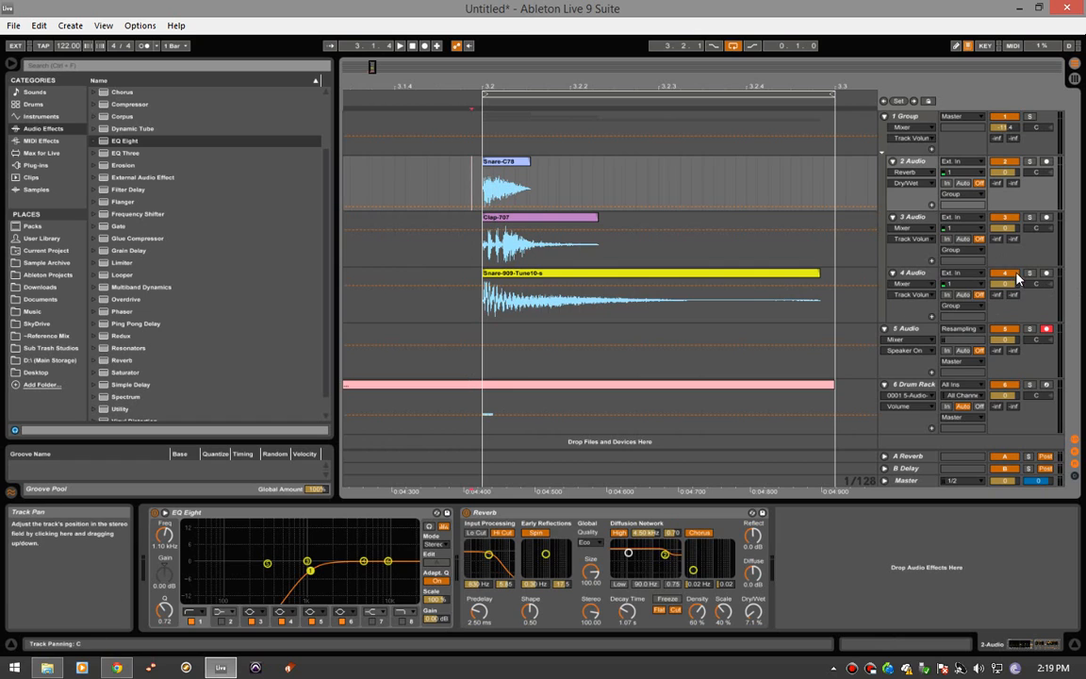
left_click(911, 274)
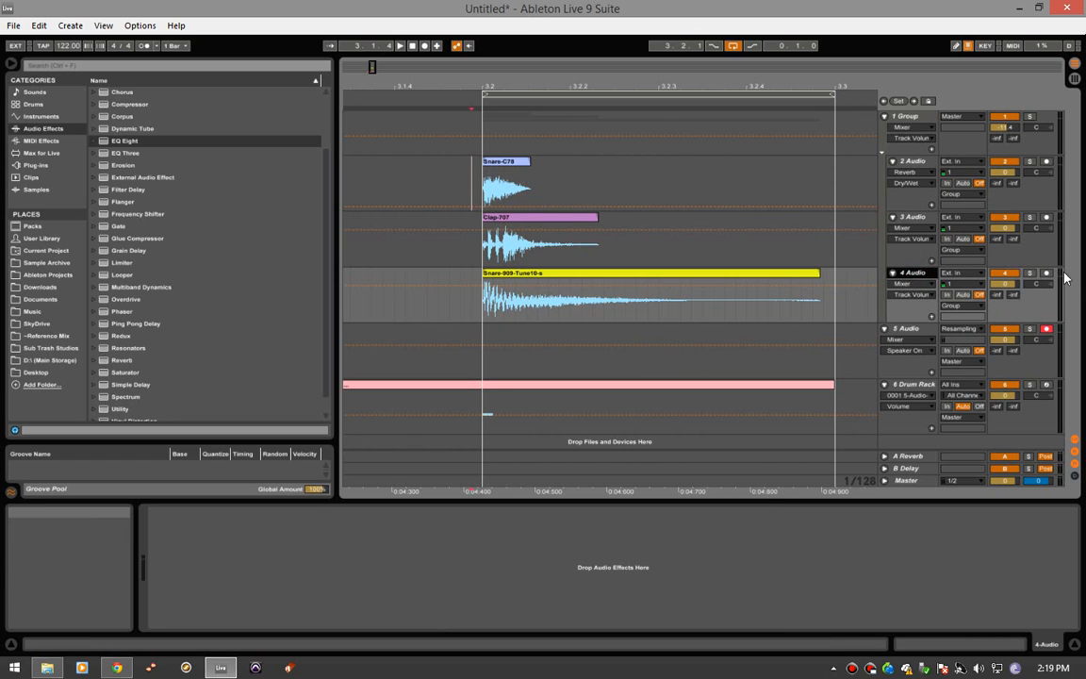
left_click(905, 116)
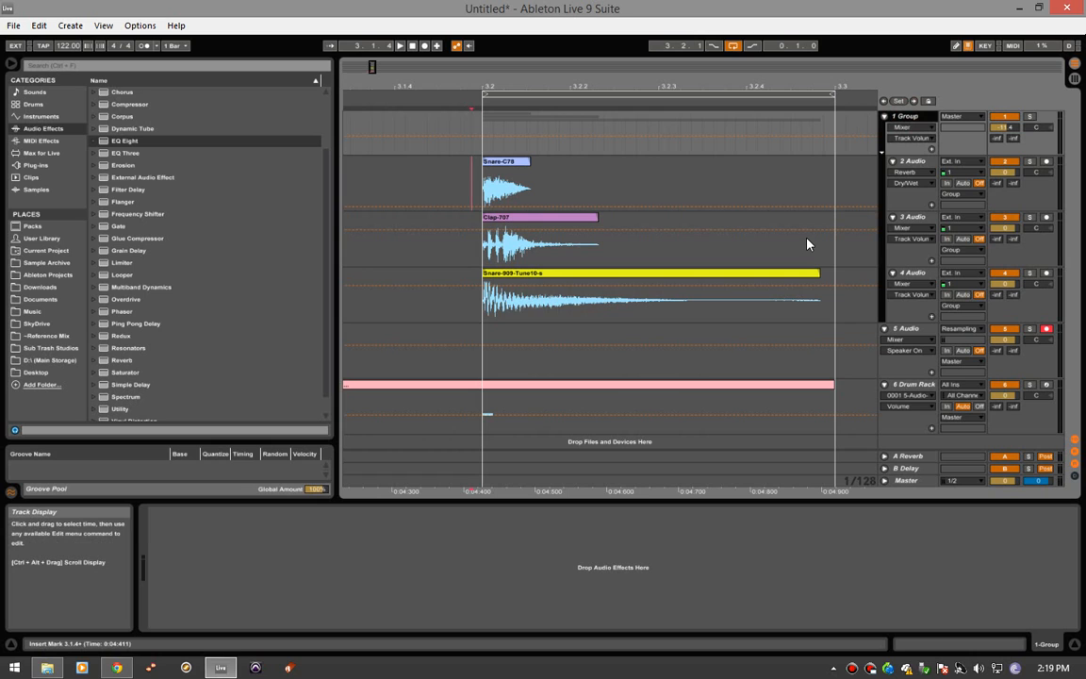
left_click(483, 249)
key("space")
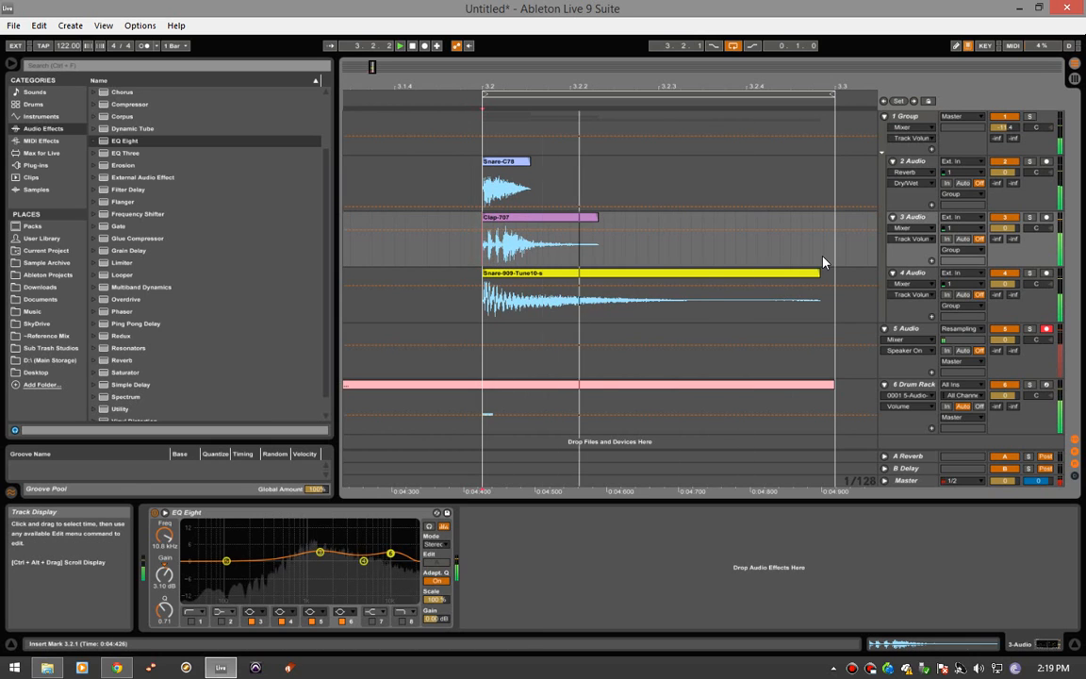
key("space")
Solo the 1 Group track and each of the 2, 3 and 4 Audio tracks in turn during loop playback
left_click(1031, 117)
key("space")
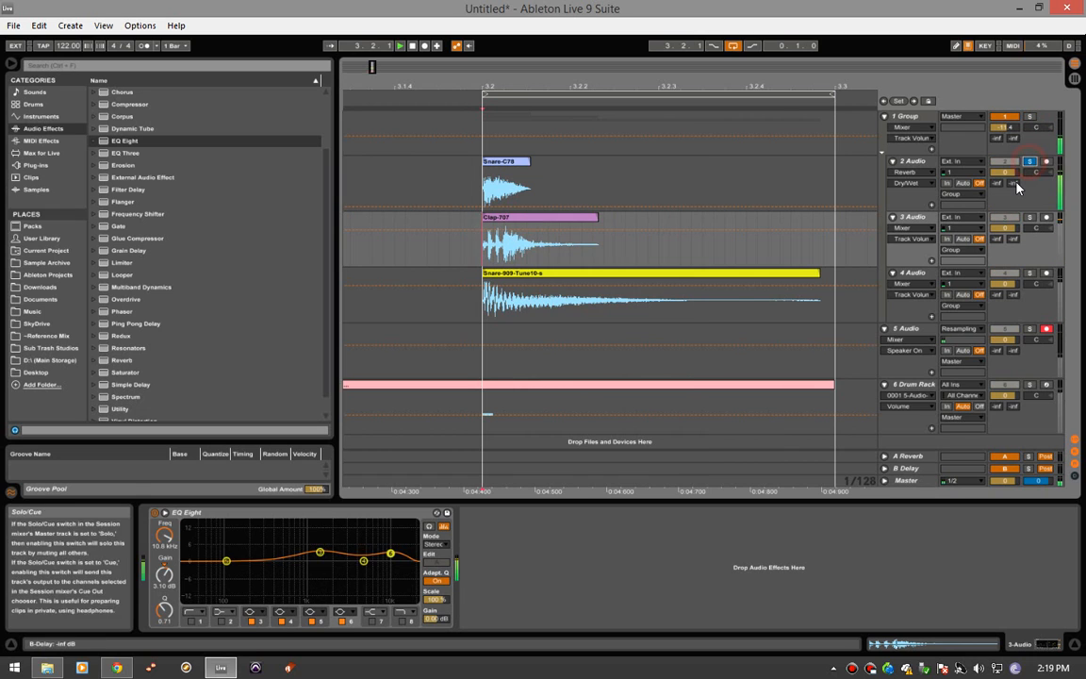
left_click(1030, 163)
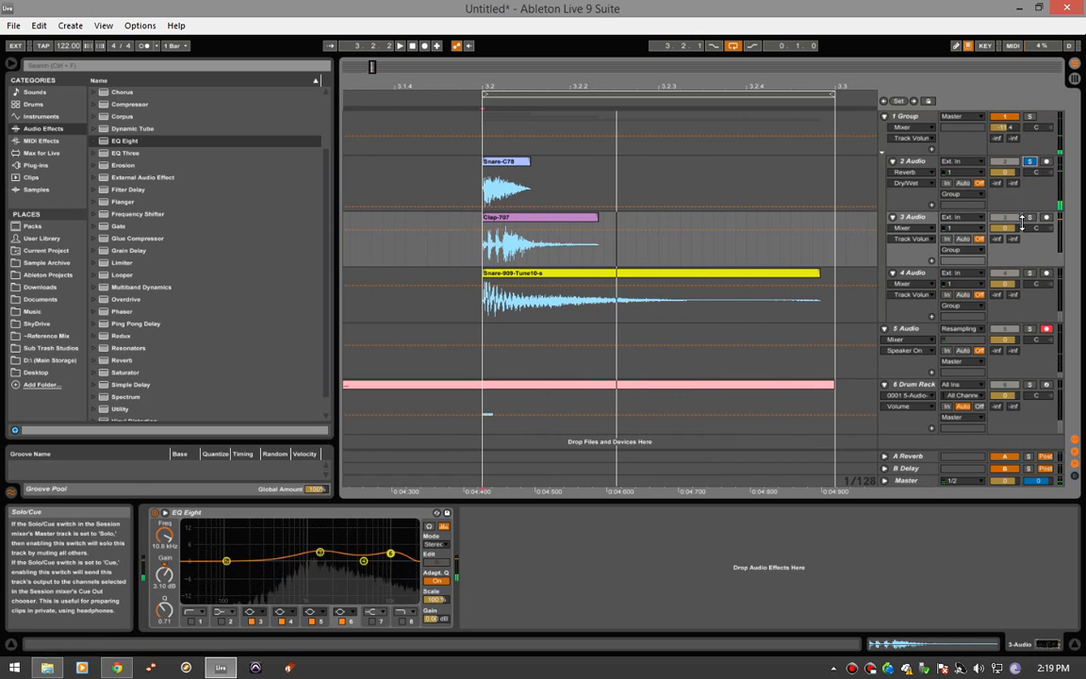
left_click(1030, 218)
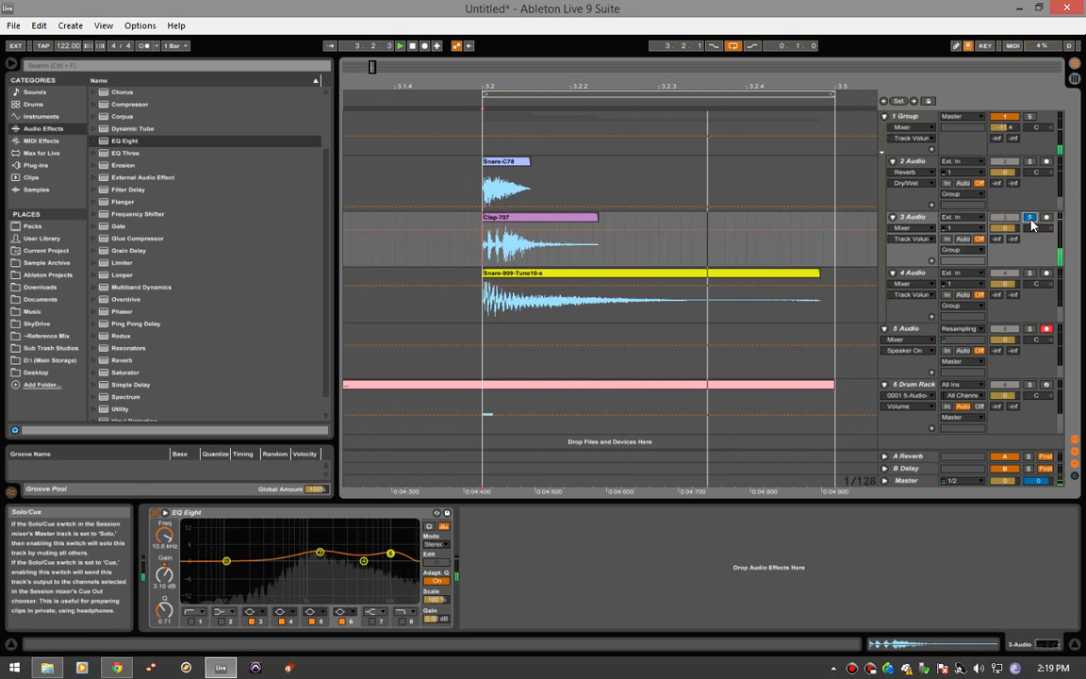
left_click(1030, 273)
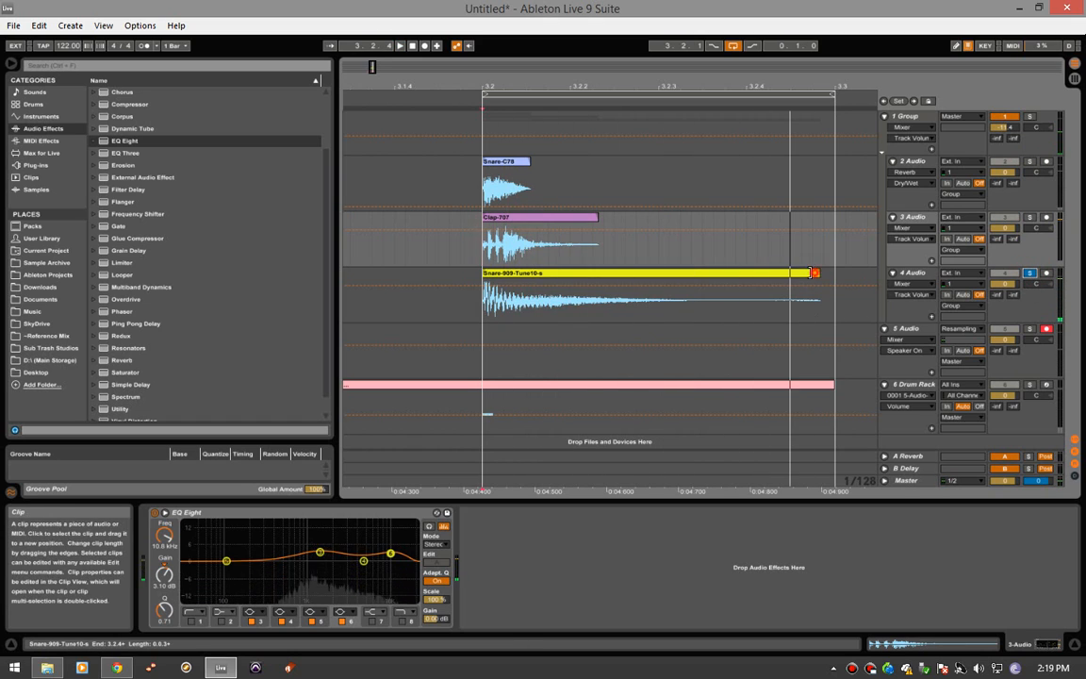
Trim the end of the Snare-909-Tune10-s clip to just past 3.2.2 and shape a long fade-out over its tail
left_click_drag(817, 275, 676, 276)
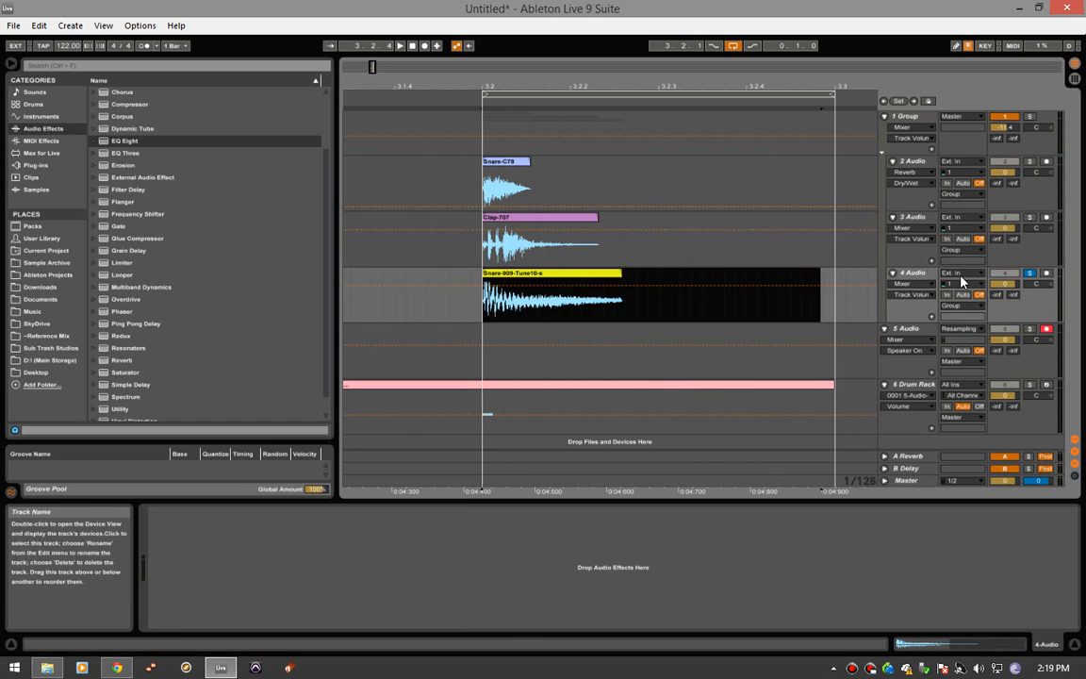
left_click(910, 285)
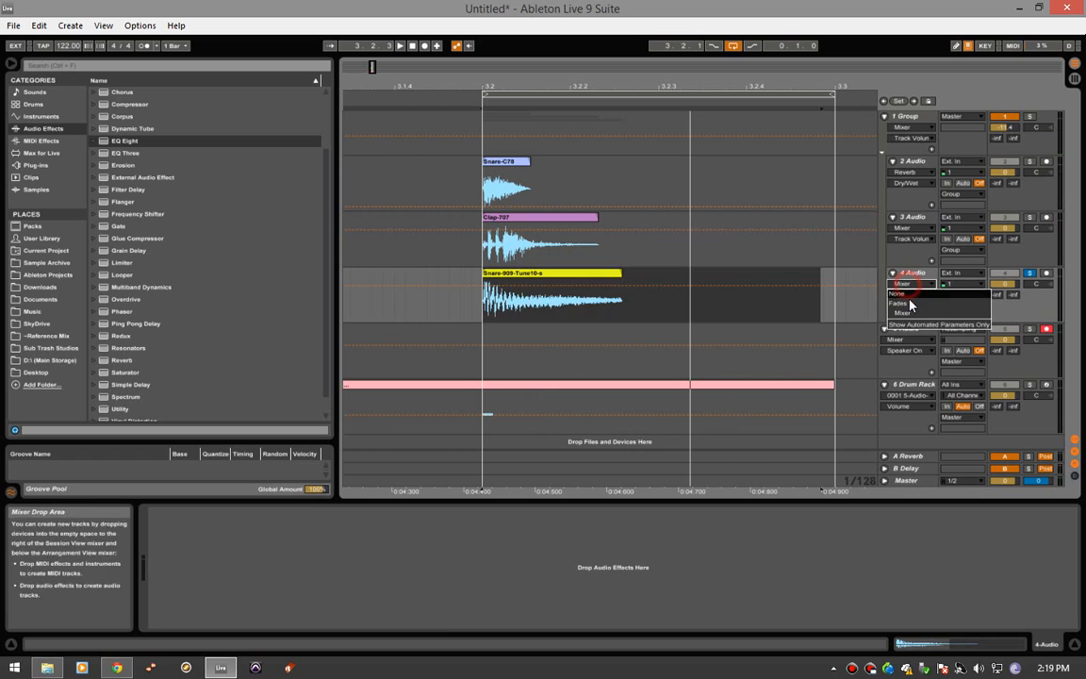
left_click(909, 300)
left_click_drag(620, 274, 508, 287)
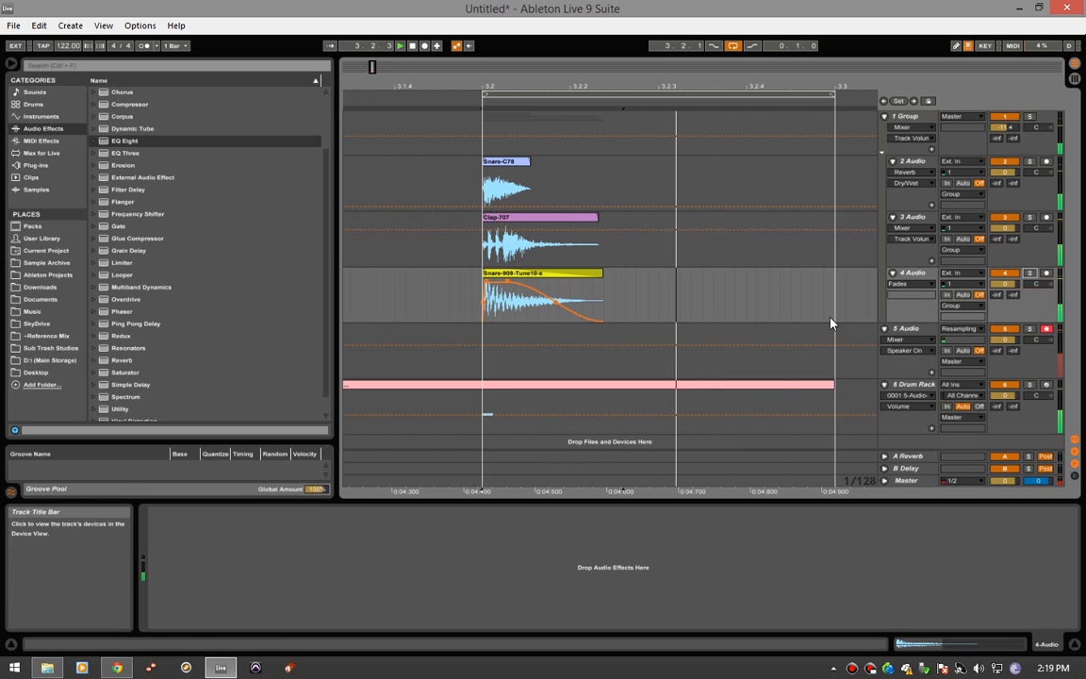
Copy the Reverb from the 2 Audio track to the 3 Audio track and play the layers from 3.2.1
left_click(573, 232)
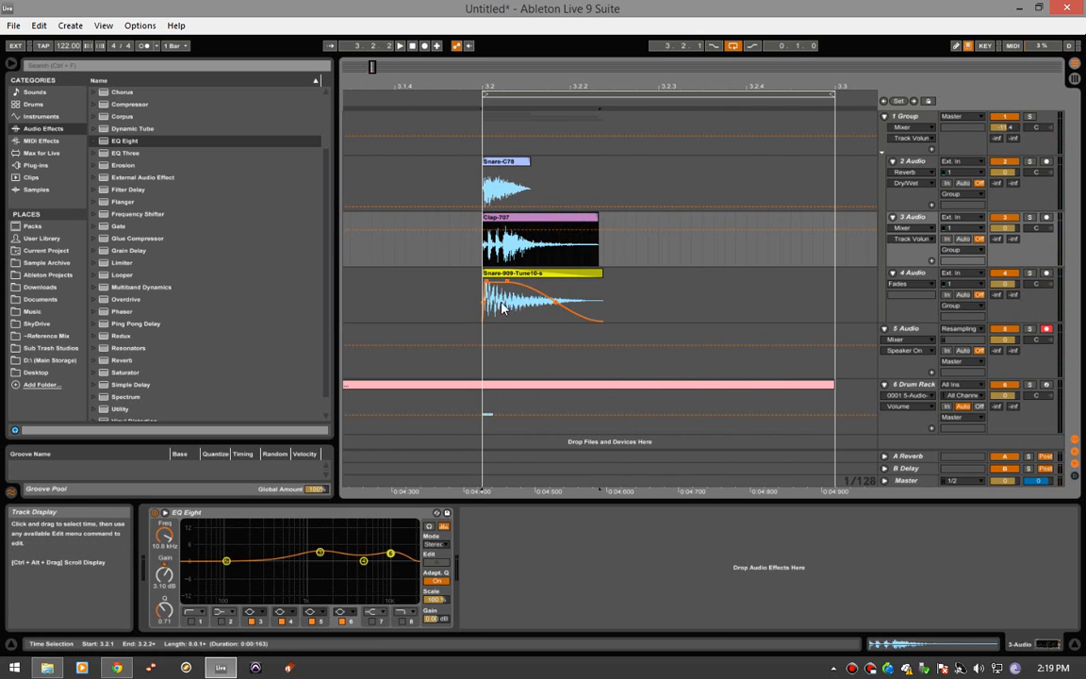
left_click(533, 185)
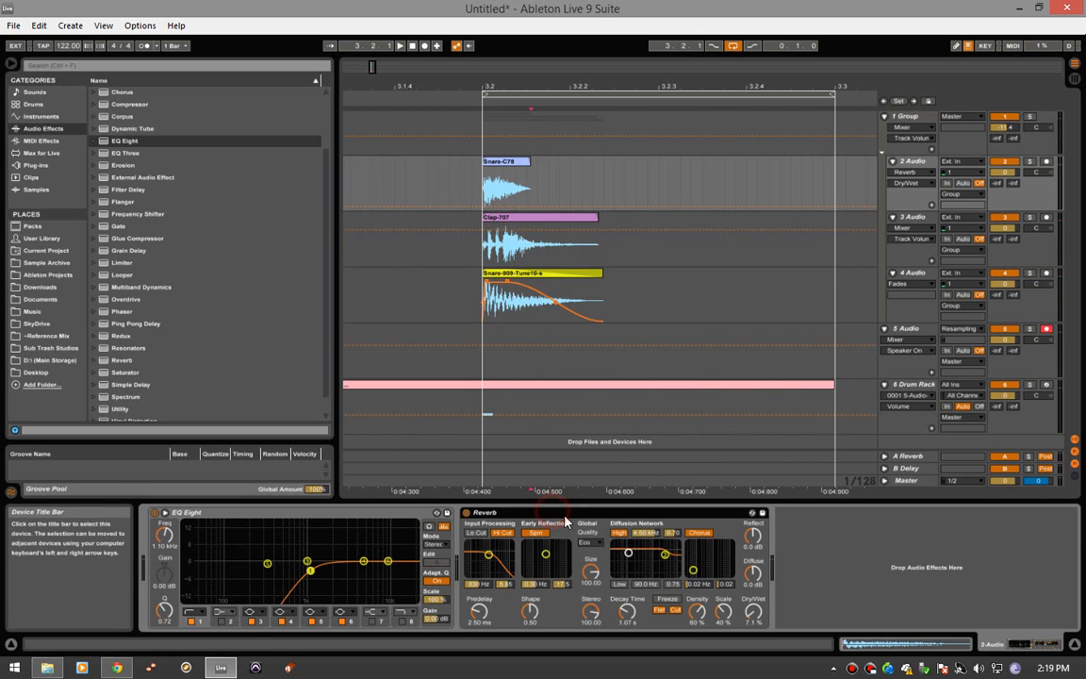
left_click(471, 247)
key("space")
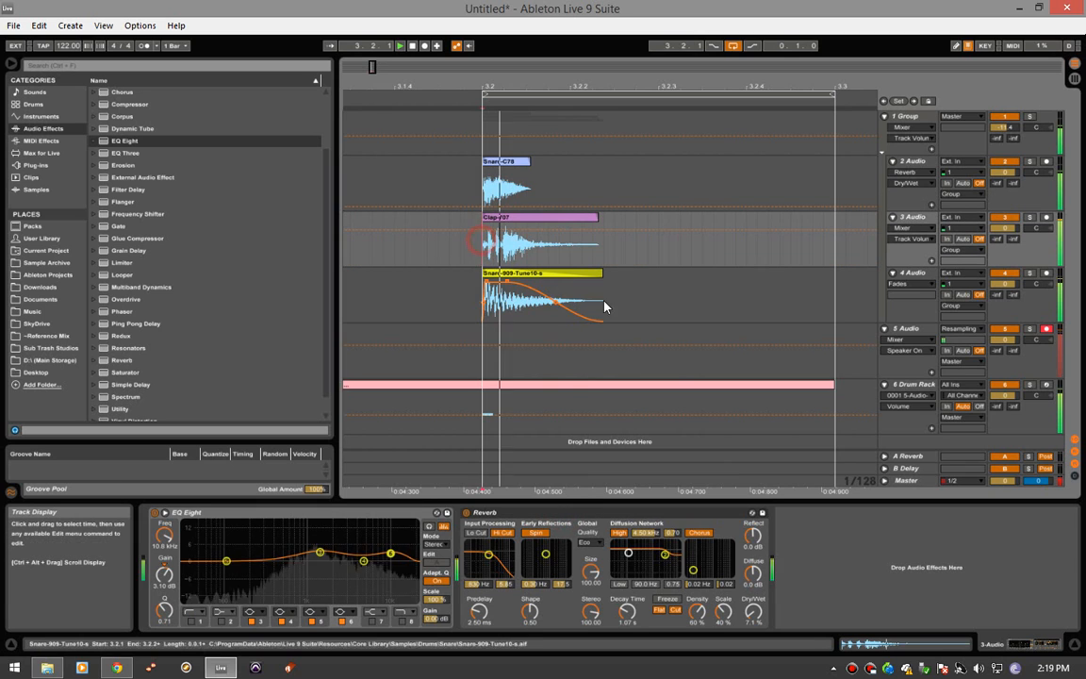
Solo the 3 Audio track and filter its Reverb input with only Lo Cut enabled, at about 4.3 kHz
left_click(1029, 218)
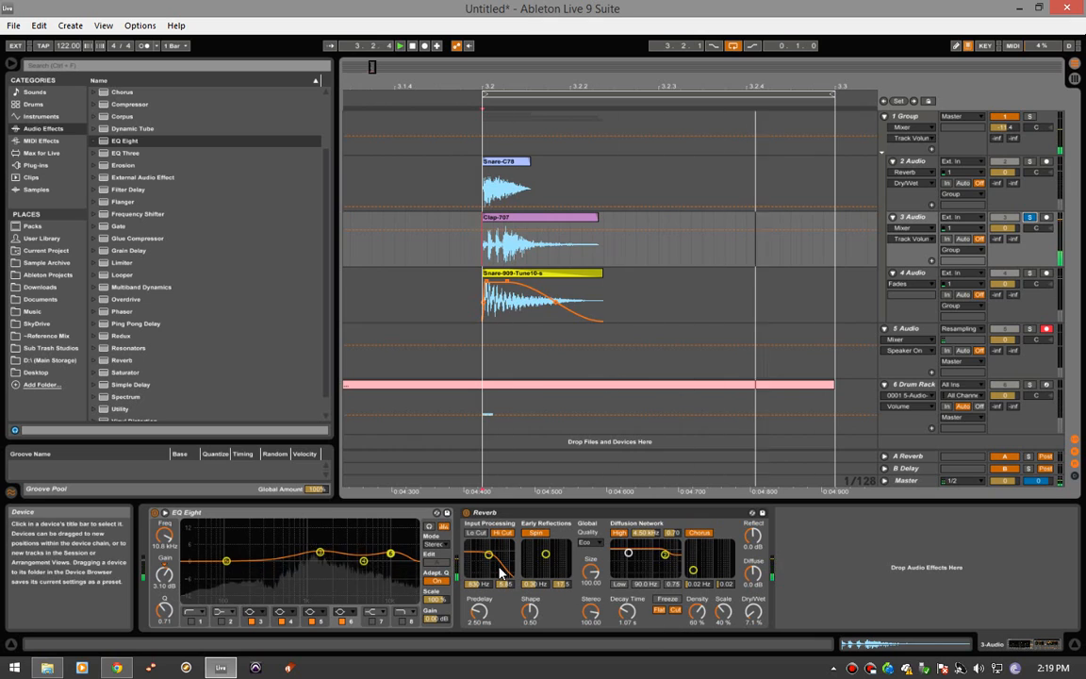
left_click(476, 533)
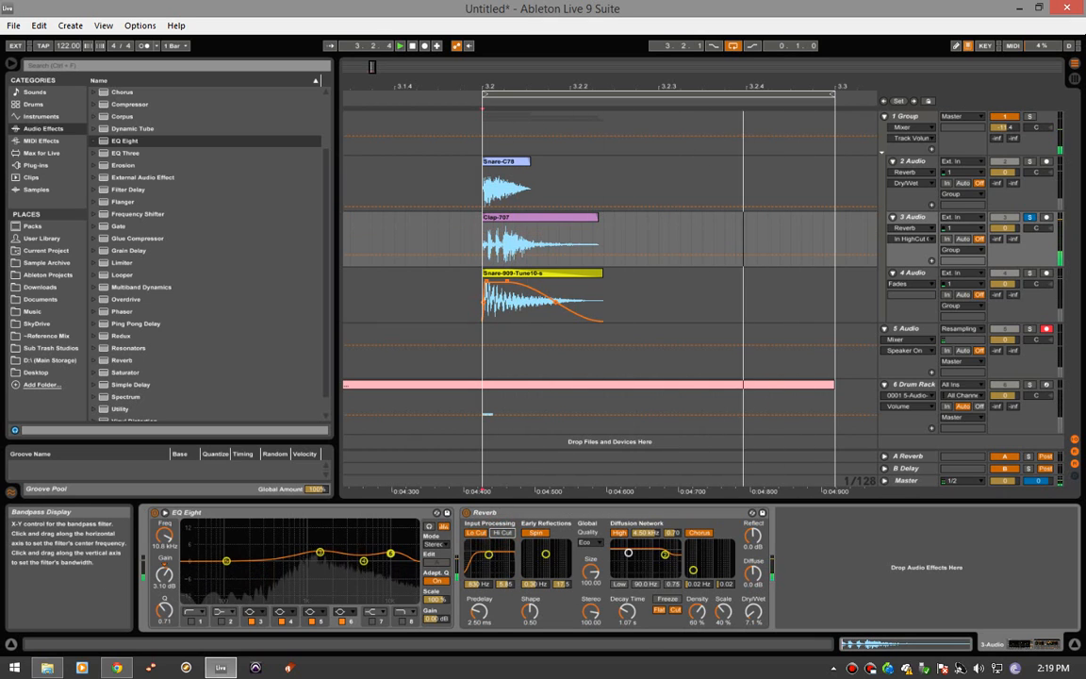
left_click_drag(488, 555, 501, 553)
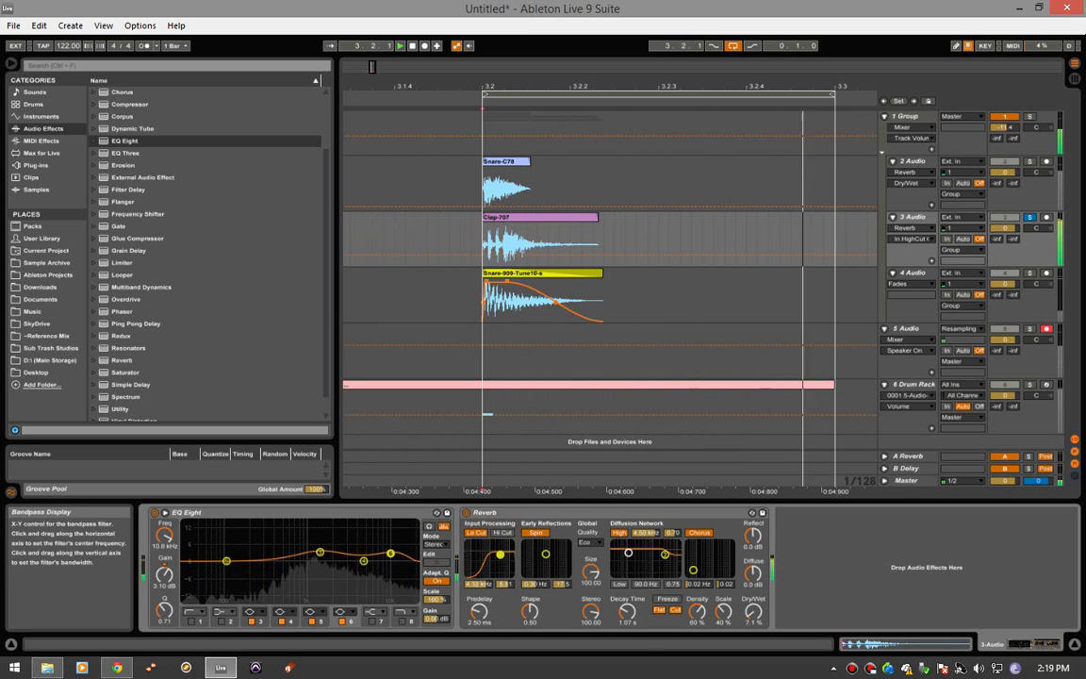
Lower the Reverb's Dry/Wet on the 3 Audio track to about 6.3%, unsolo the track and stop playback
left_click_drag(754, 618, 752, 617)
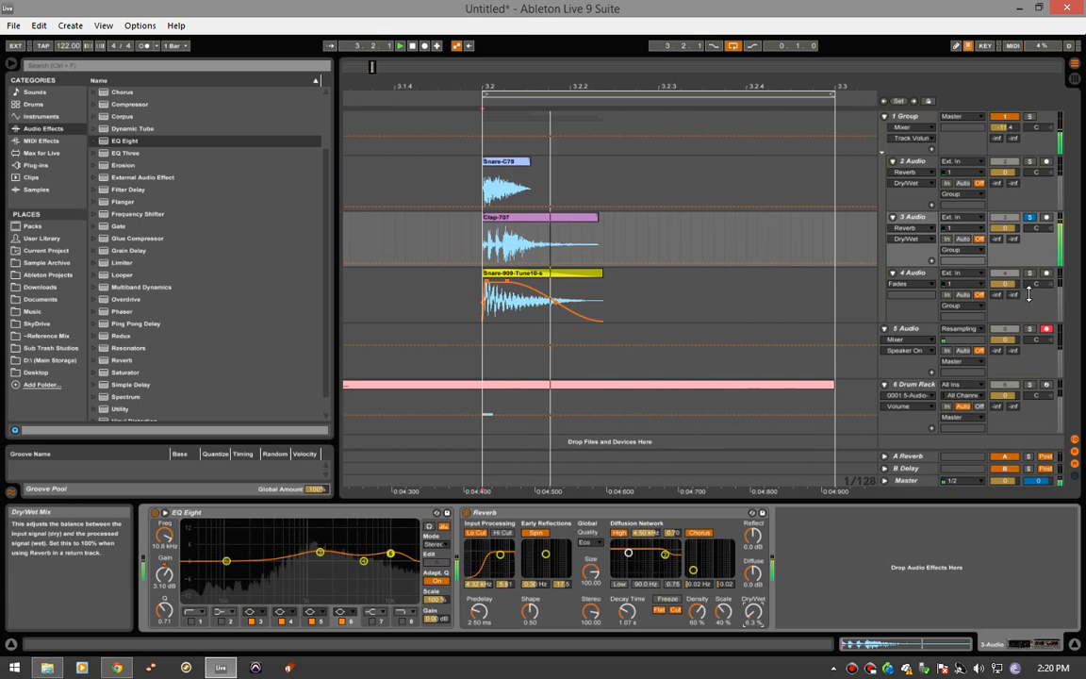
left_click(1030, 218)
key("space")
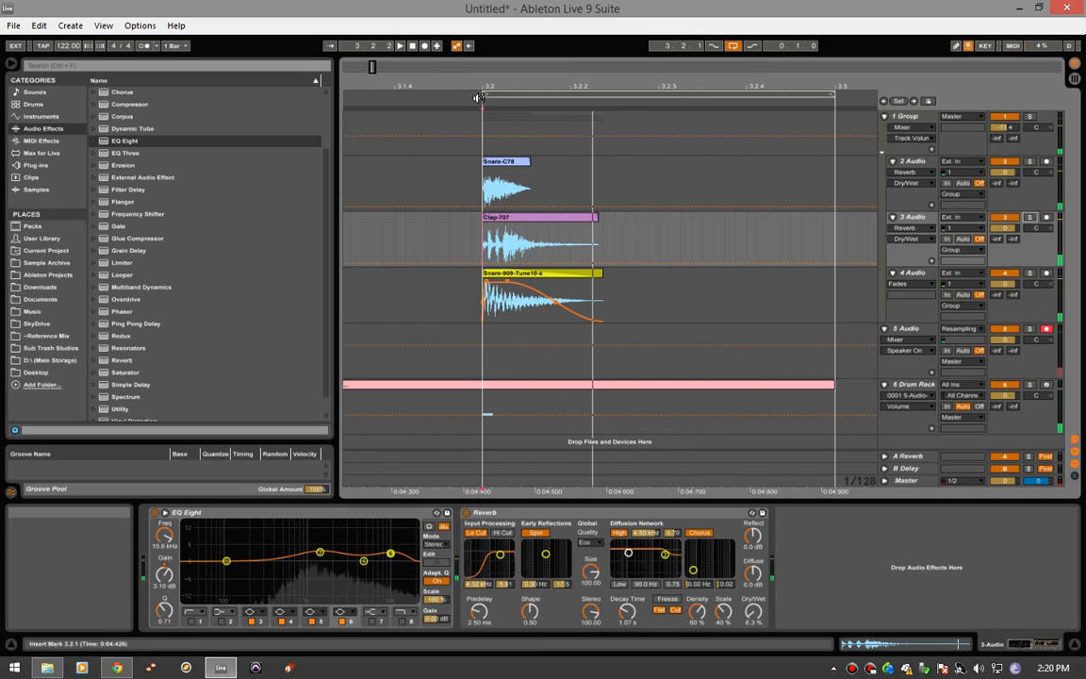
Extend the loop start back to 3.1.1 and play the kick together with the snare layers
left_click_drag(375, 67, 374, 42)
left_click_drag(401, 87, 400, 63)
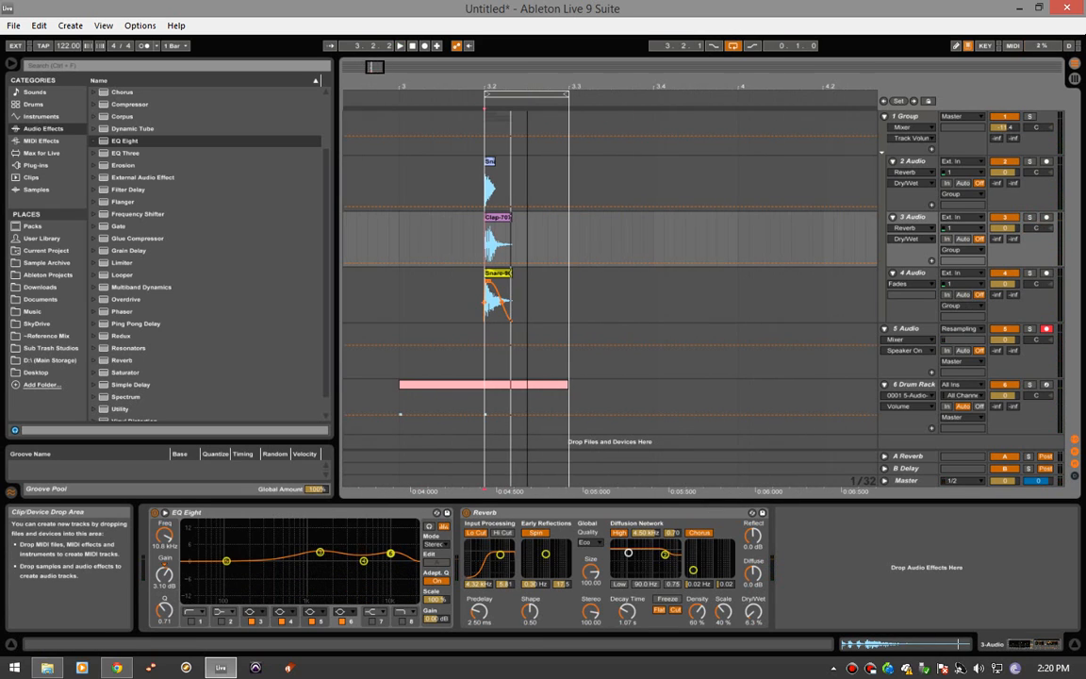
key("space")
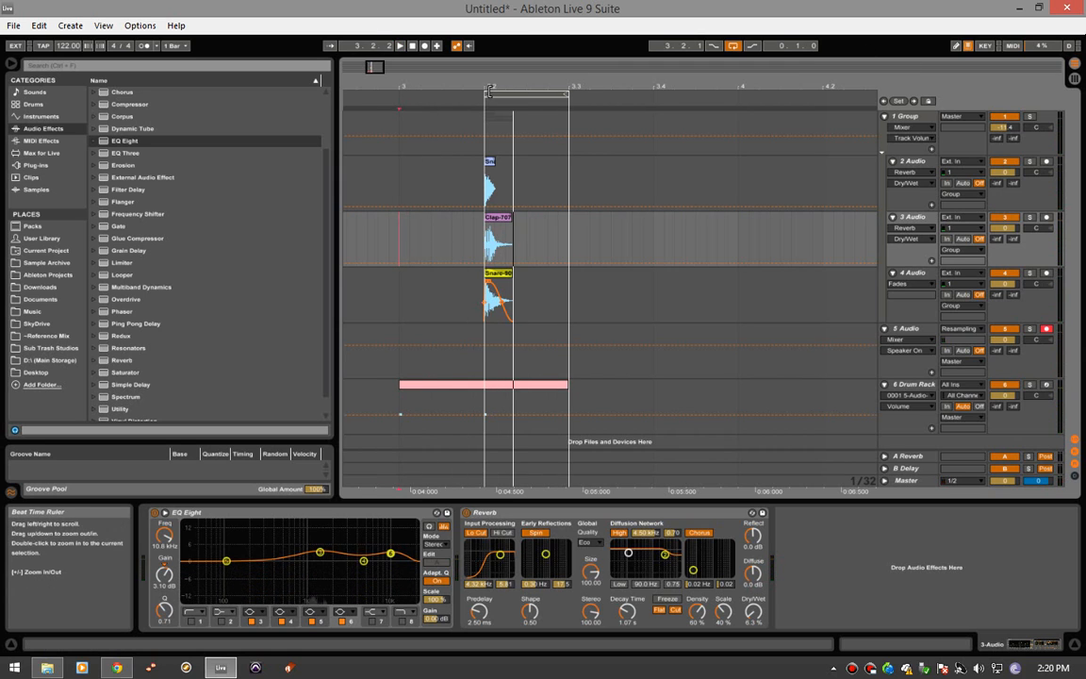
left_click_drag(486, 92, 402, 91)
key("space")
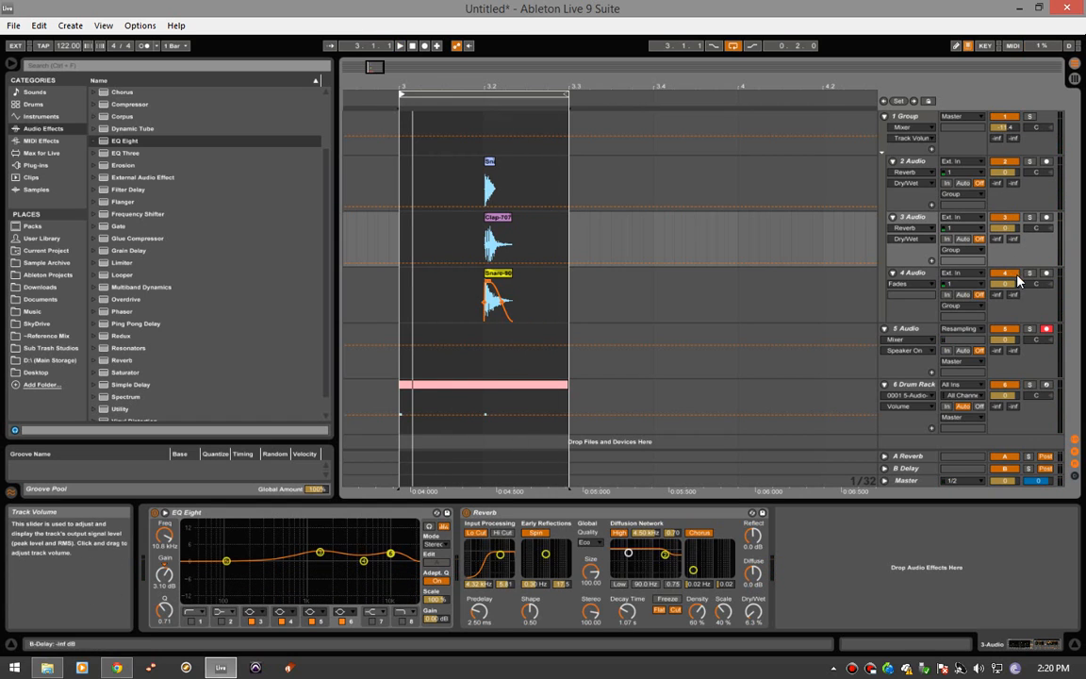
Balance the layer volumes to -2.8 dB on 2 Audio, -8.0 dB on 3 Audio and -5.1 dB on 4 Audio
left_click_drag(1005, 230, 1005, 284)
left_click_drag(1005, 173, 1005, 181)
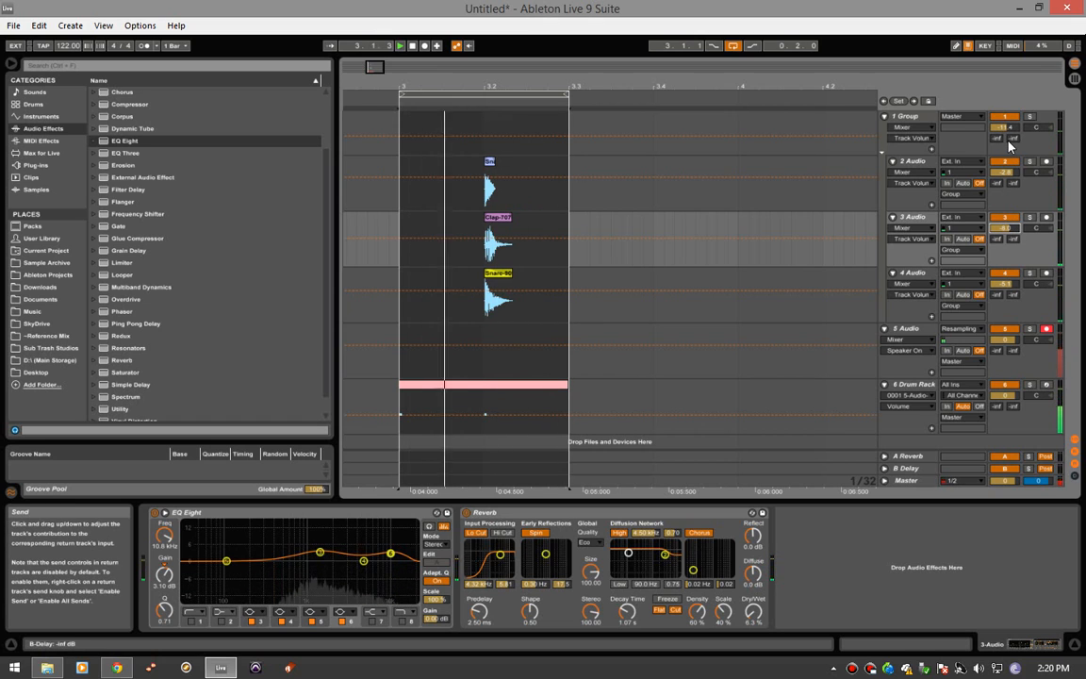
With looping off and the Drum Rack track muted, resample the snare layers onto the 5 Audio track from 3.2.1
left_click(733, 45)
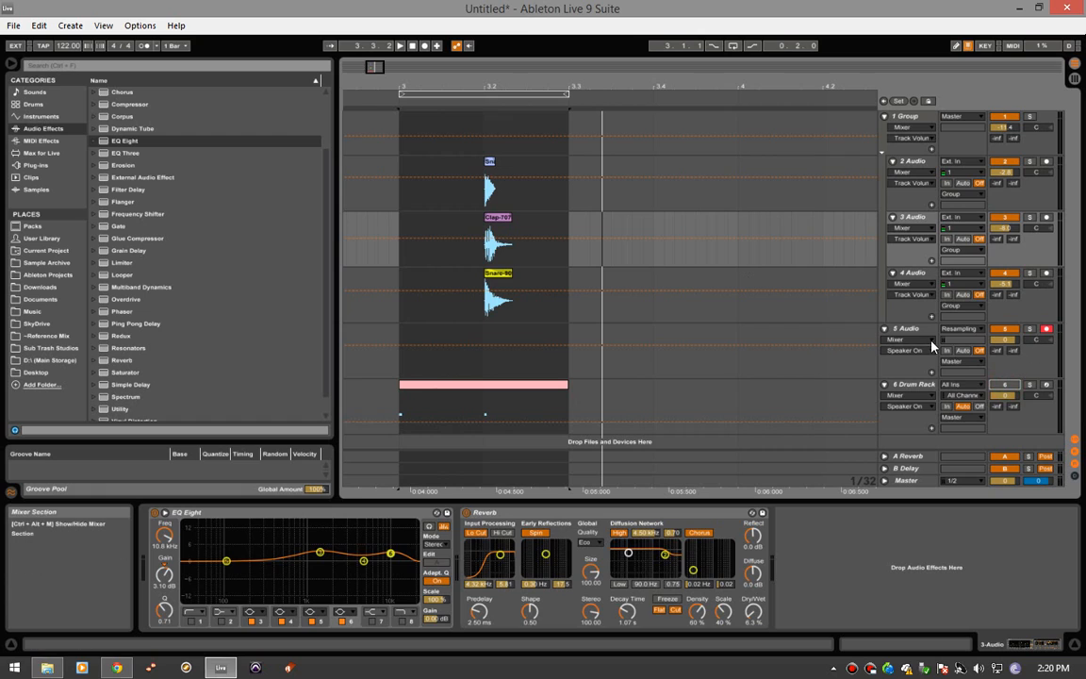
left_click(569, 367)
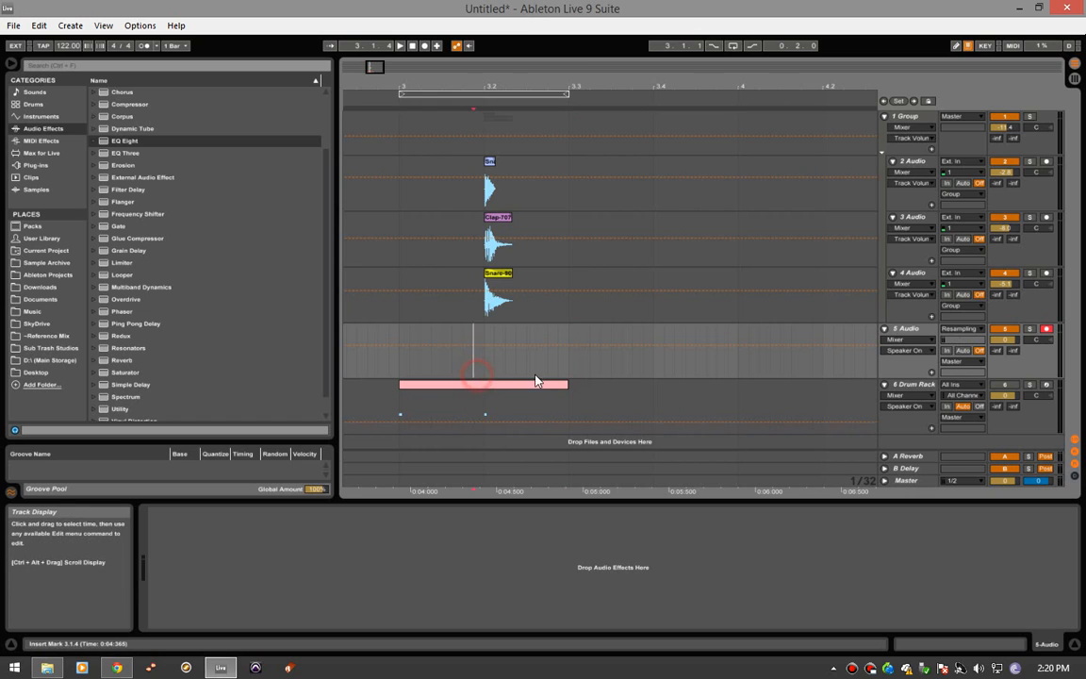
left_click(481, 364)
key("space")
key("space")
left_click(424, 45)
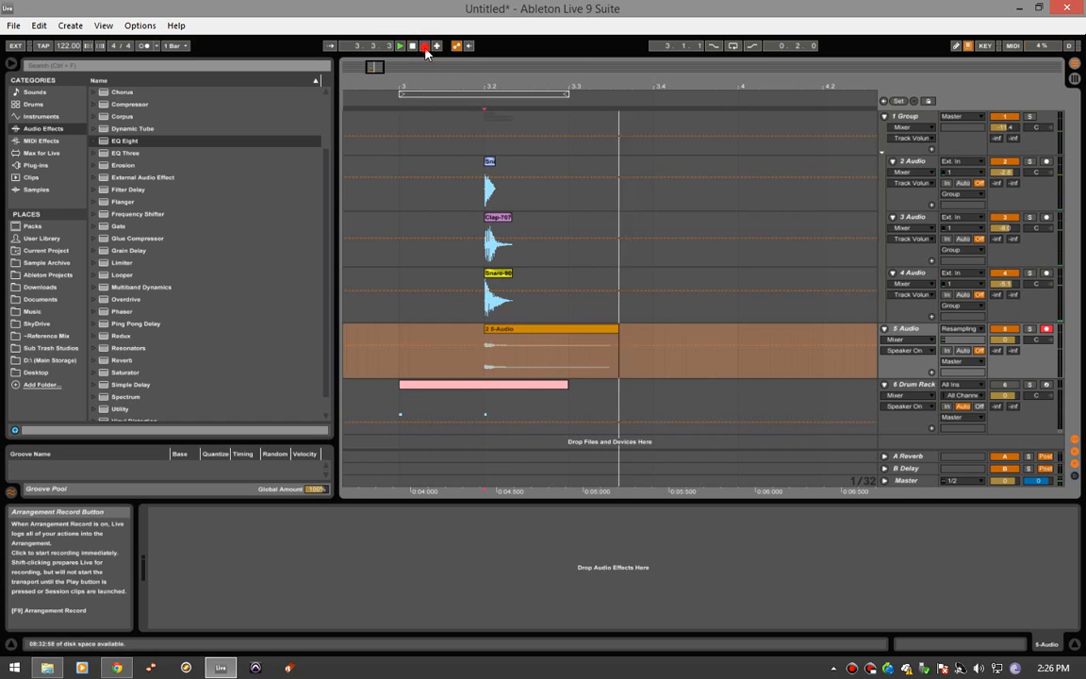
left_click(424, 47)
key("space")
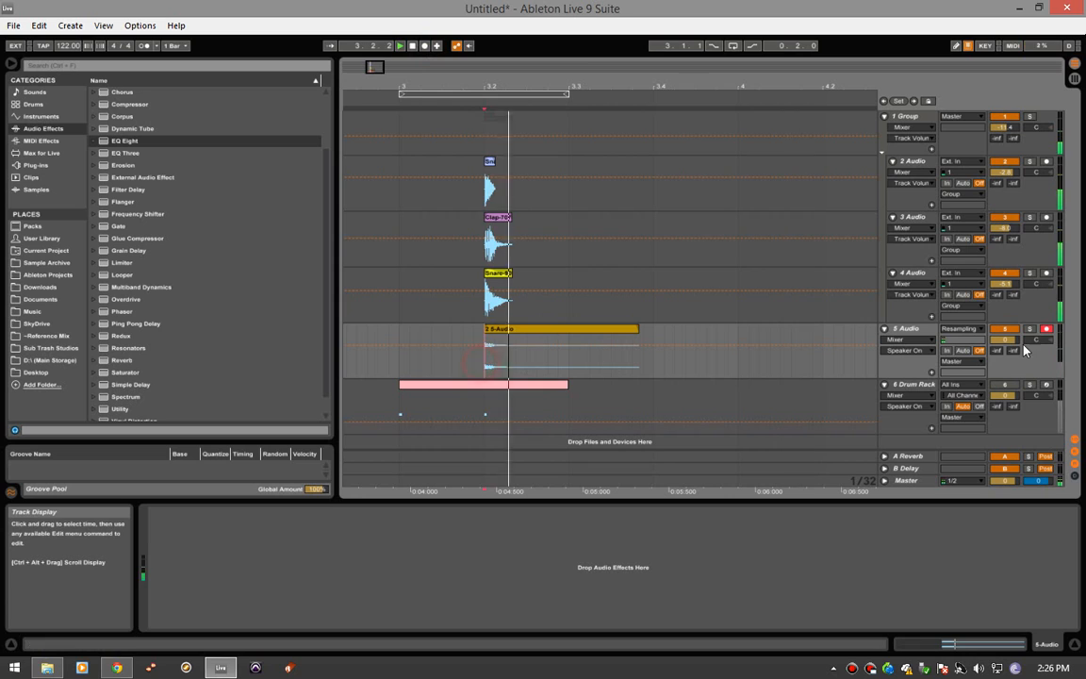
Solo the 5 Audio track and play the resampled snare clip several times from 3.2.1
key("space")
left_click(1029, 330)
key("space")
key("space")
key("space")
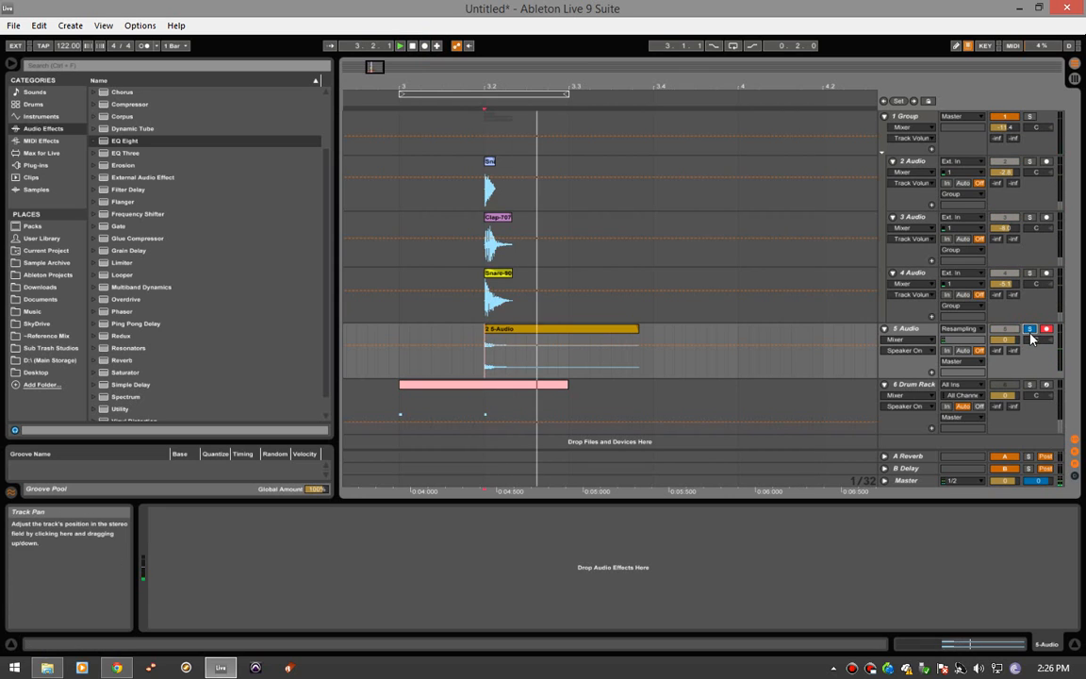
key("space")
key("space")
key("space")
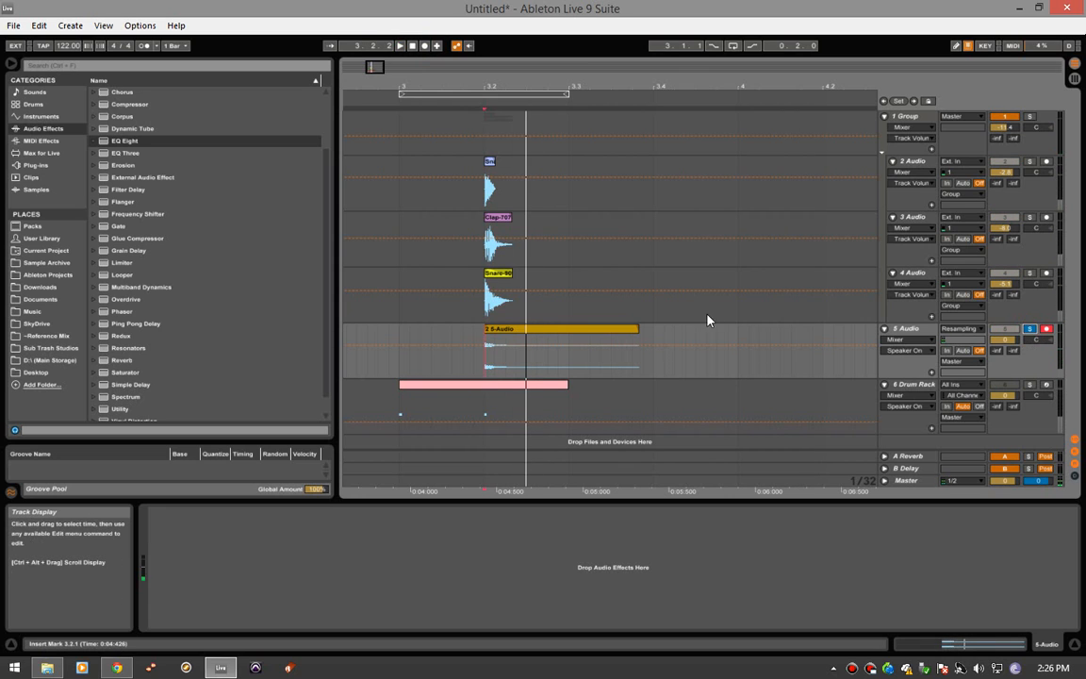
Load the resampled clip onto the Drum Rack's E1 pad and rename the two sample pads SNARE and KICK
left_click(514, 332)
left_click_drag(1034, 628, 854, 405)
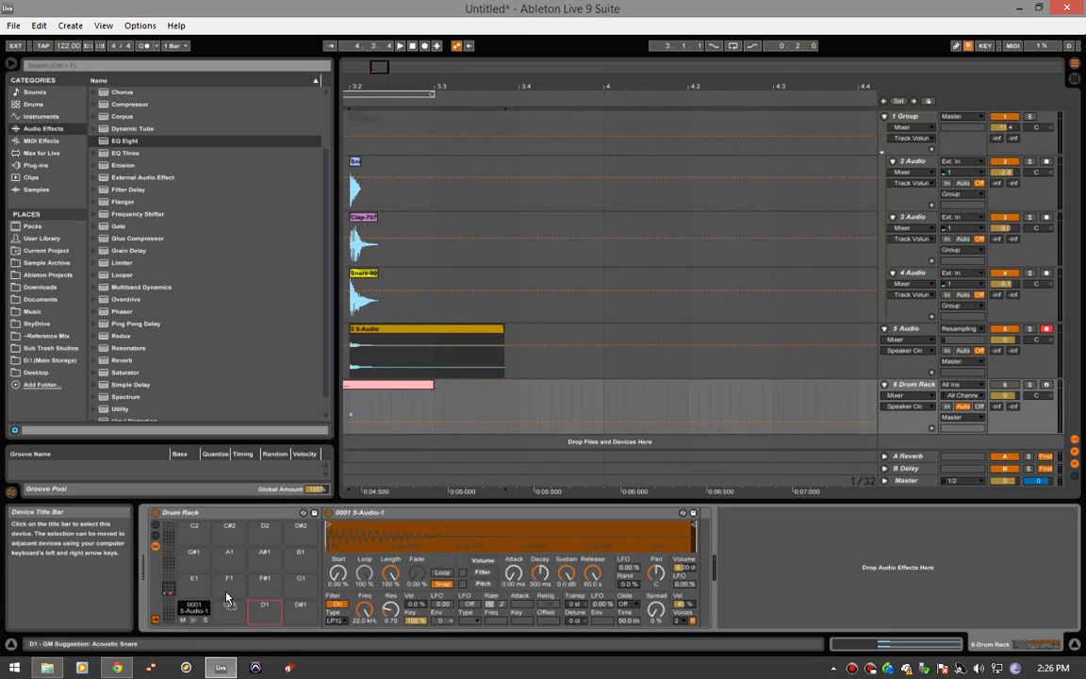
left_click_drag(193, 585, 190, 617)
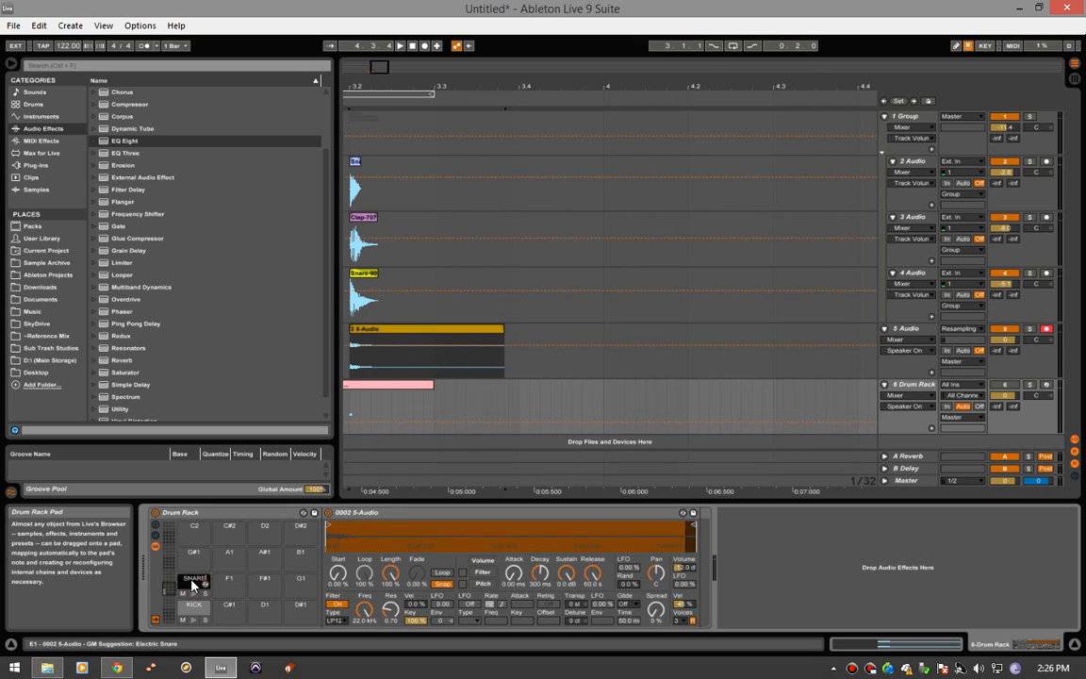
Unmute the Drum Rack track and preview the KICK and SNARE pads
left_click(197, 619)
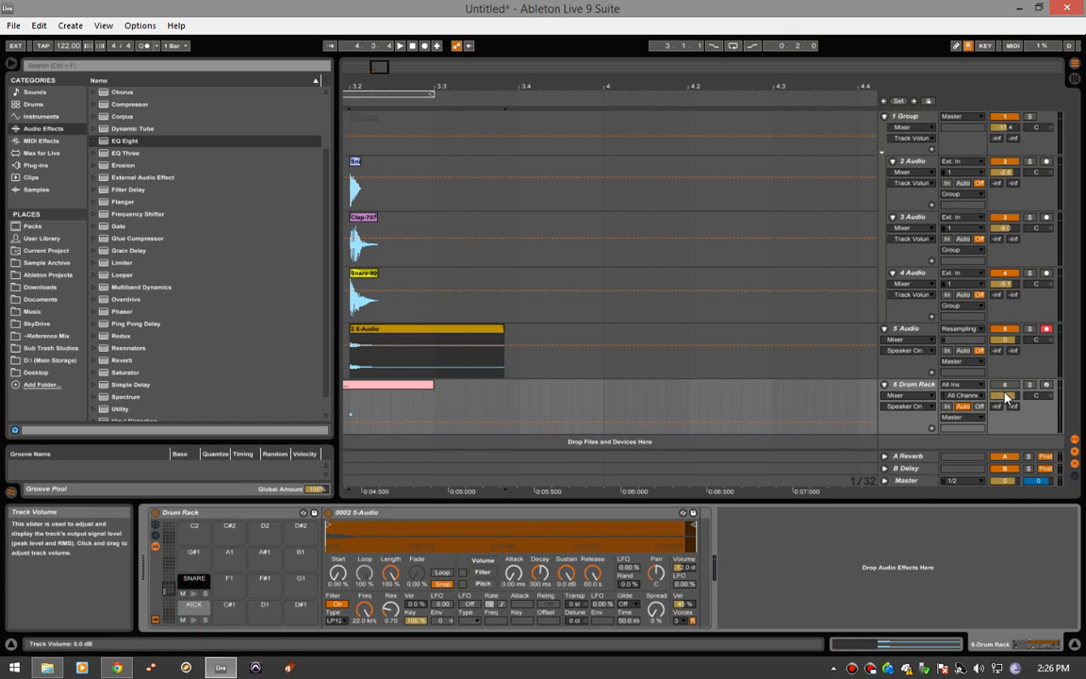
left_click(1005, 385)
left_click(194, 595)
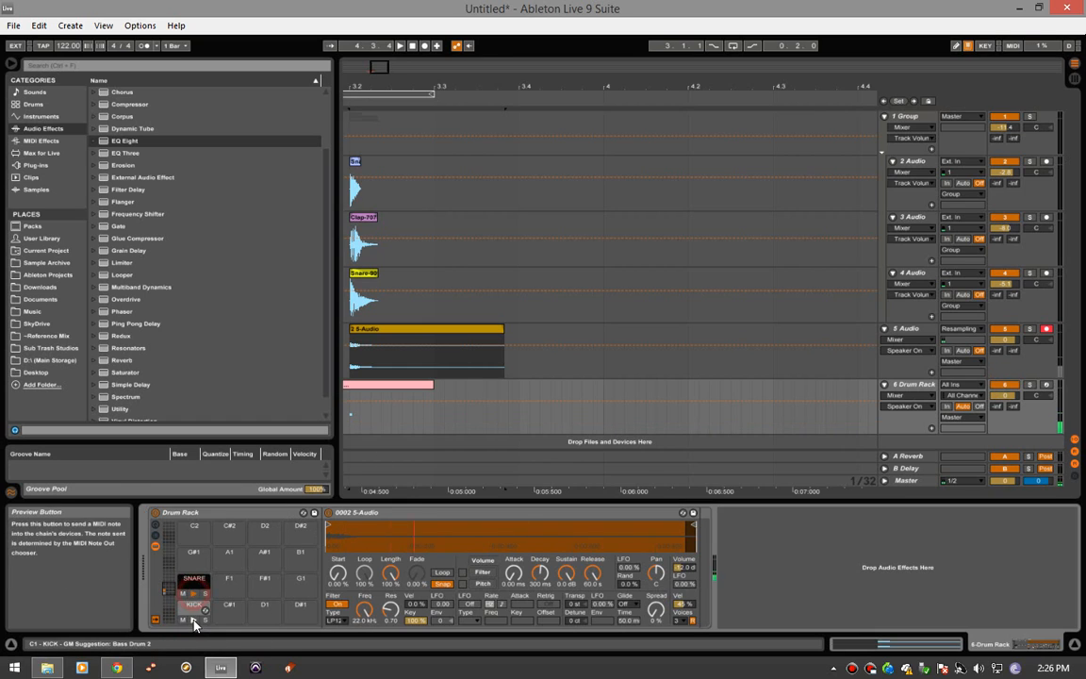
Delete all clips on the 2 to 5 Audio tracks between 2.4.3 and 3.4.2
left_click_drag(378, 82, 599, 59)
left_click(702, 368)
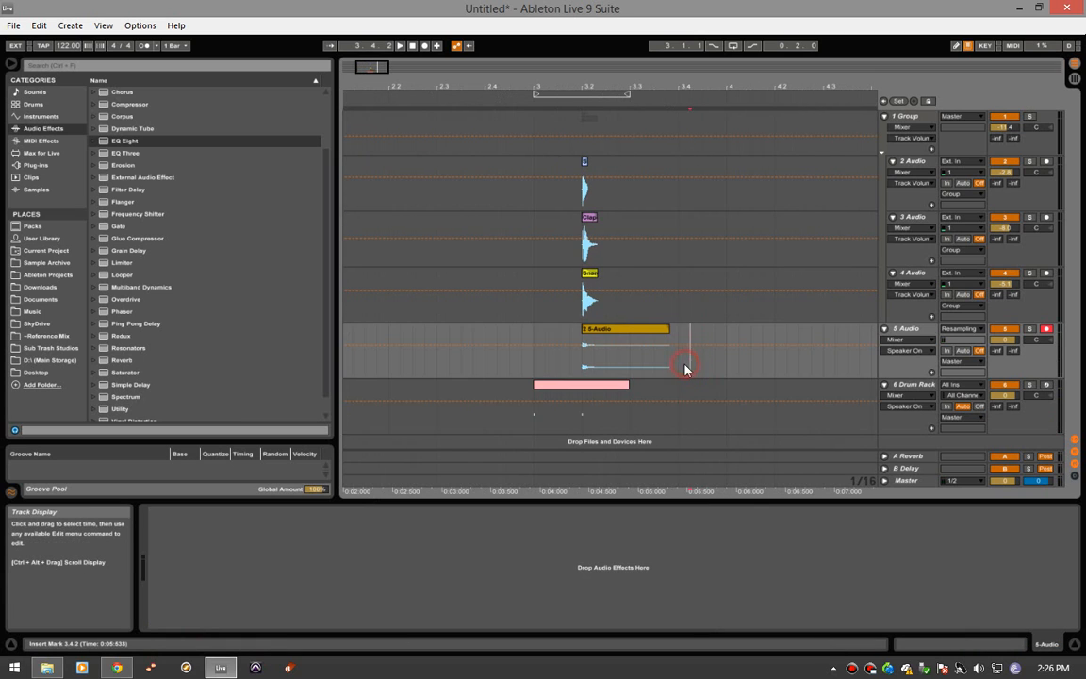
left_click_drag(686, 369, 514, 201)
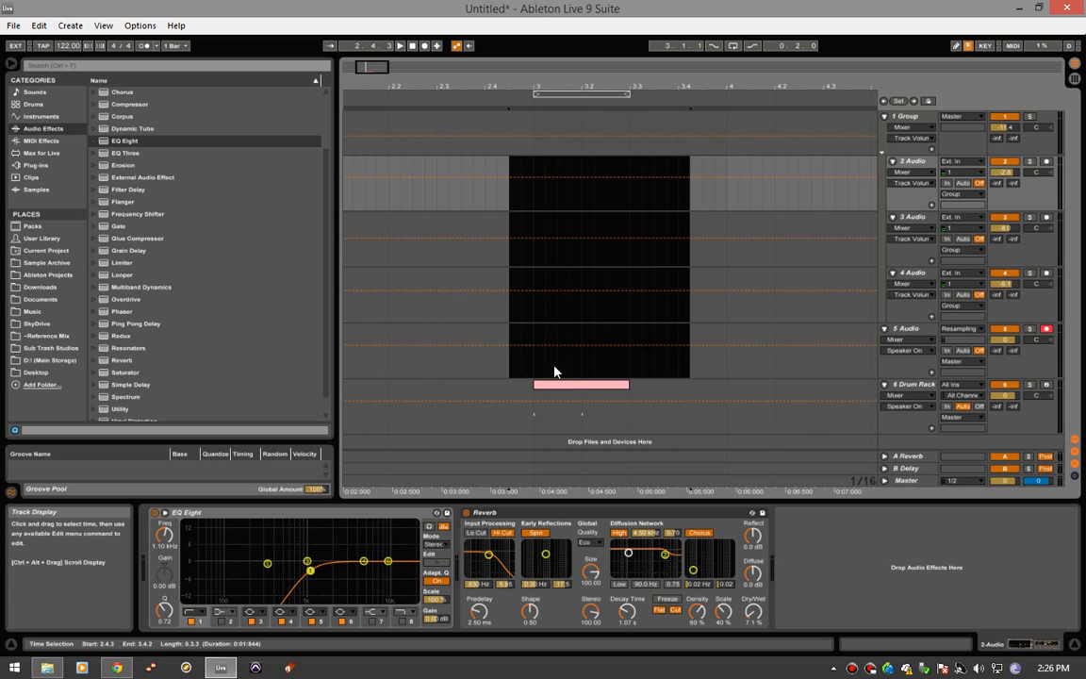
Add a SNARE note at 1.2 above the kick in the Drum Rack clip and play the pattern
double_click(568, 386)
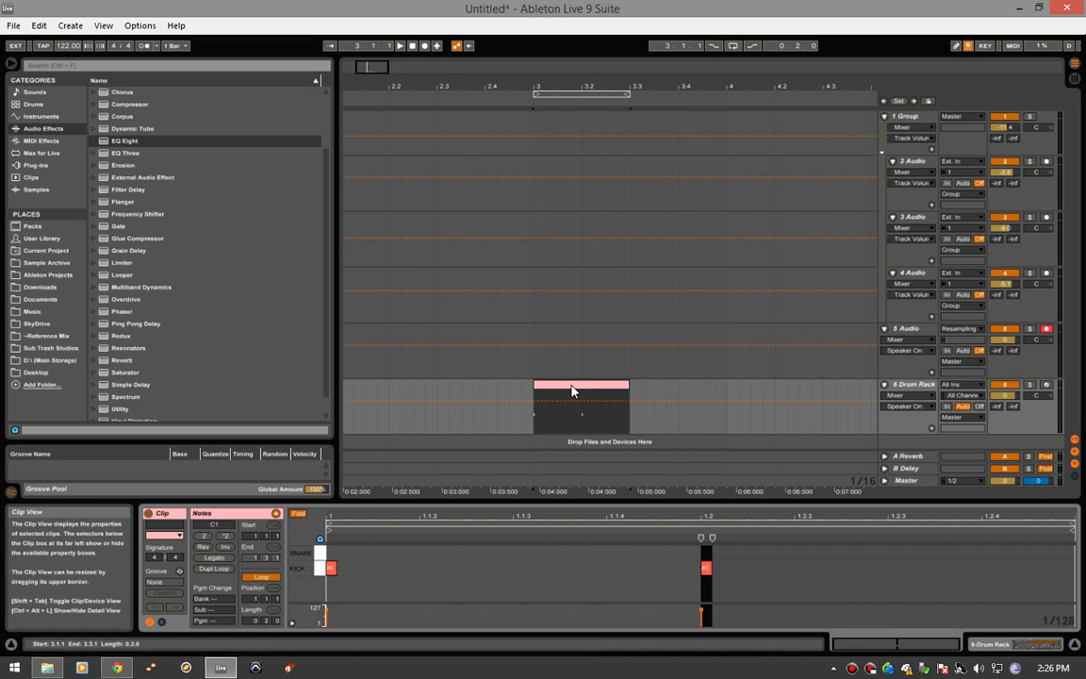
double_click(705, 553)
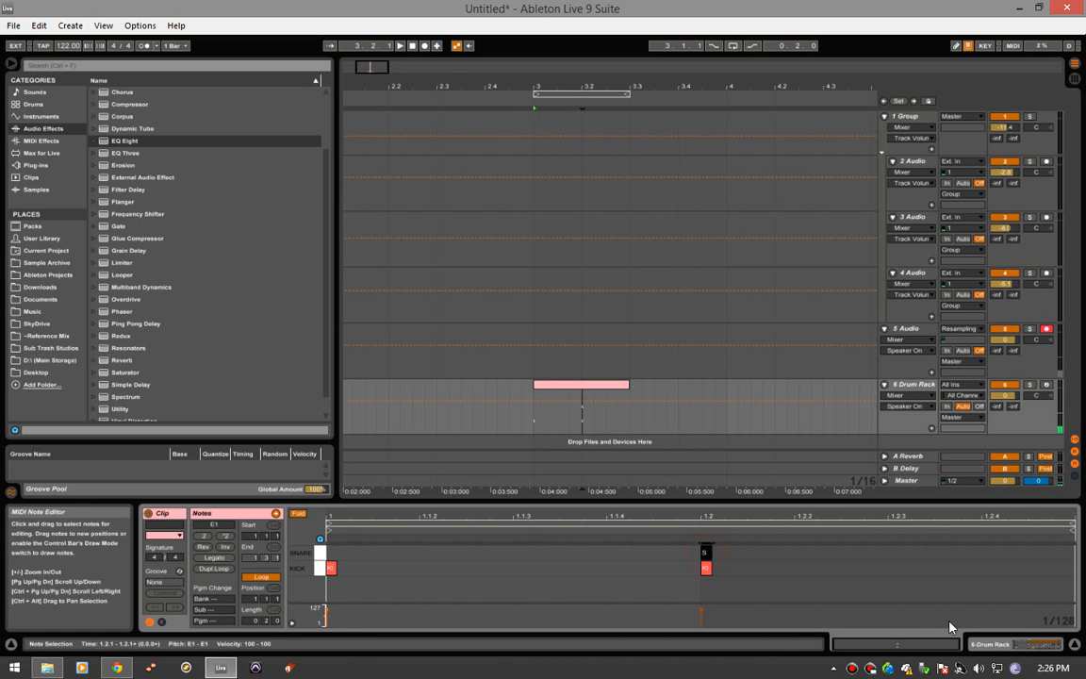
key("space")
left_click(983, 647)
key("space")
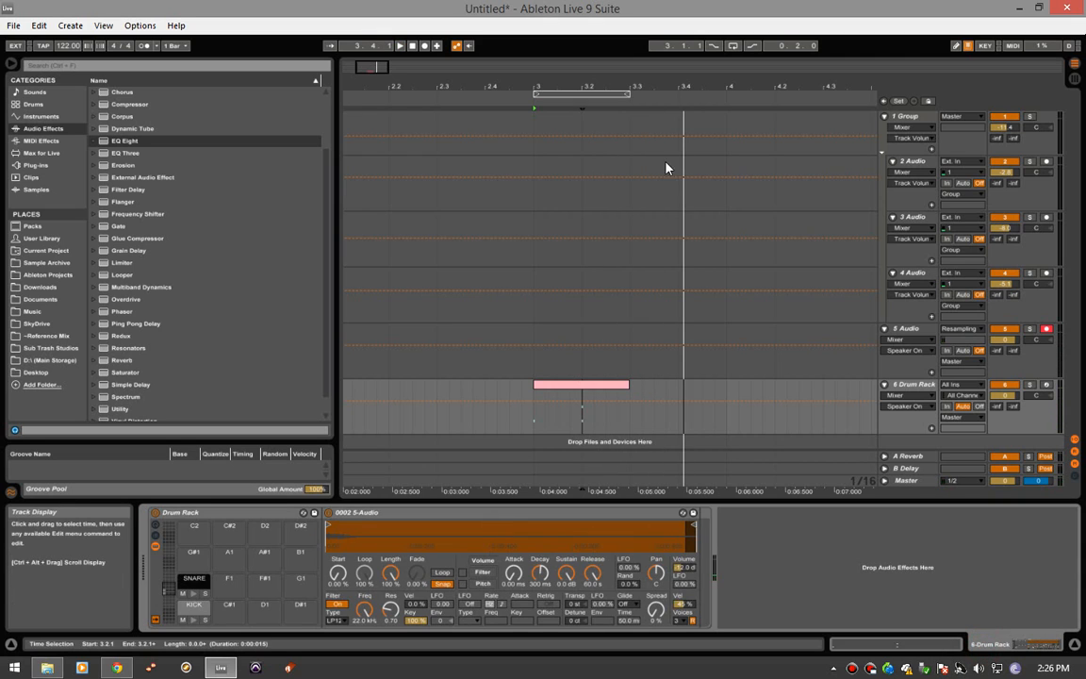
Loop the pattern, set the snare sample's volume to about -8.6 dB in the Drum Rack, and stop at 3.1.1
left_click(734, 46)
key("space")
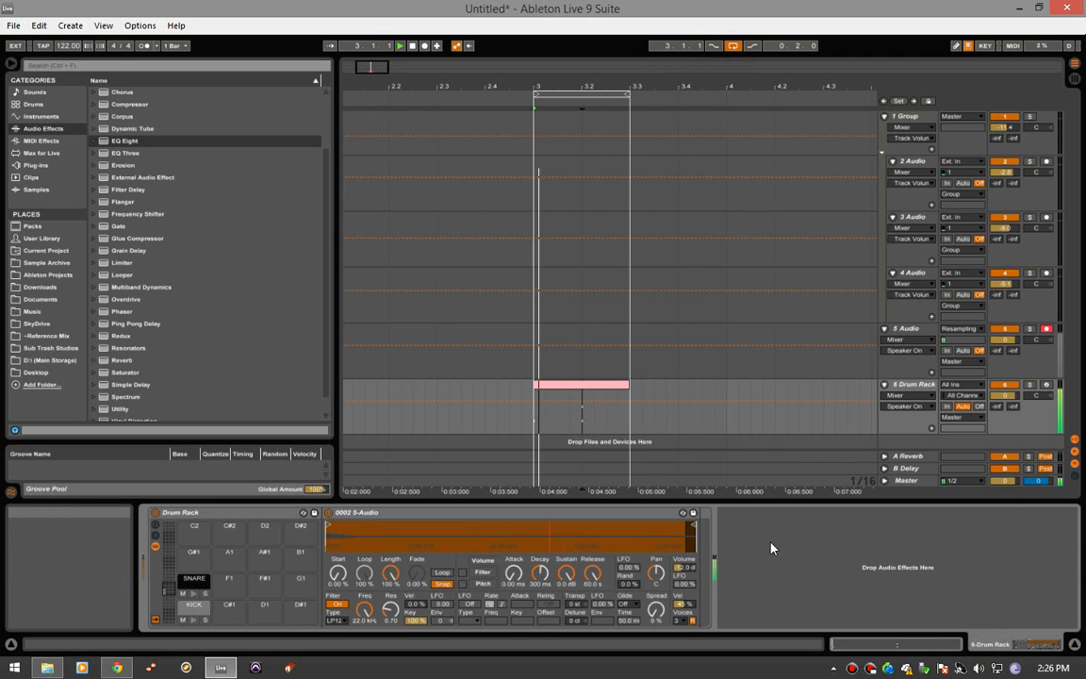
left_click(686, 573)
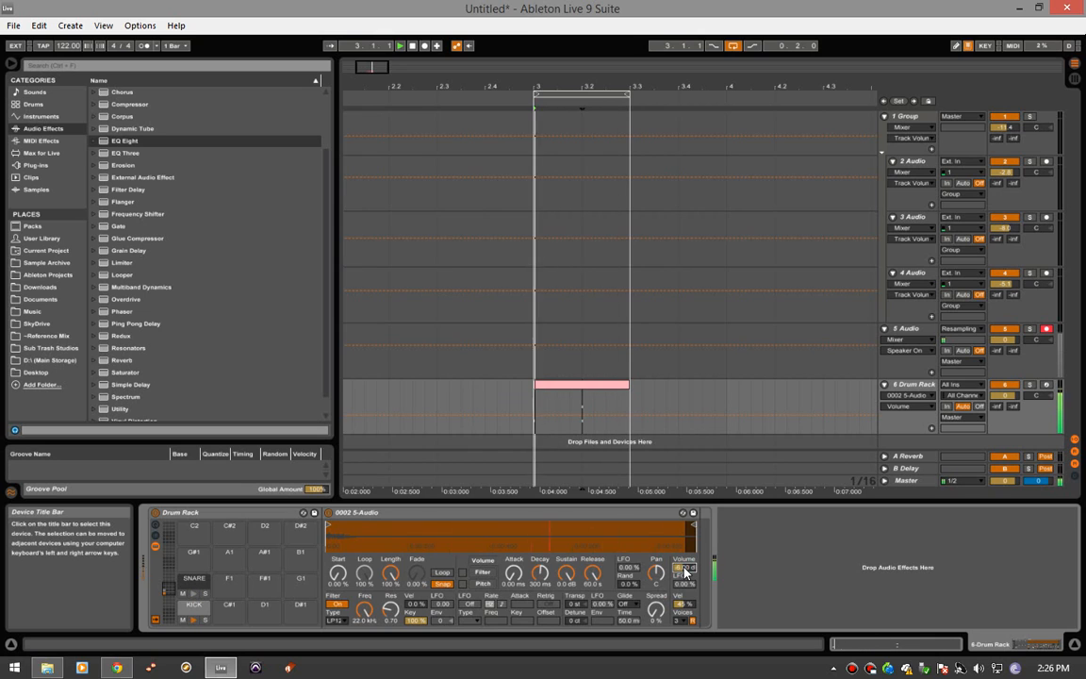
left_click_drag(690, 569, 689, 572)
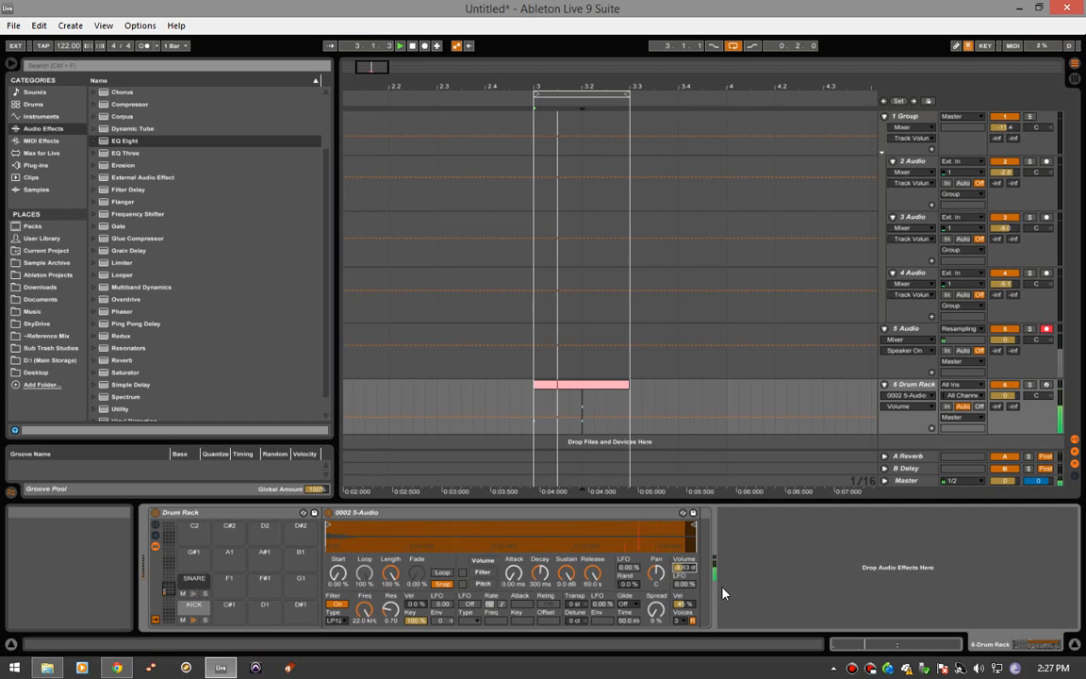
left_click(537, 406)
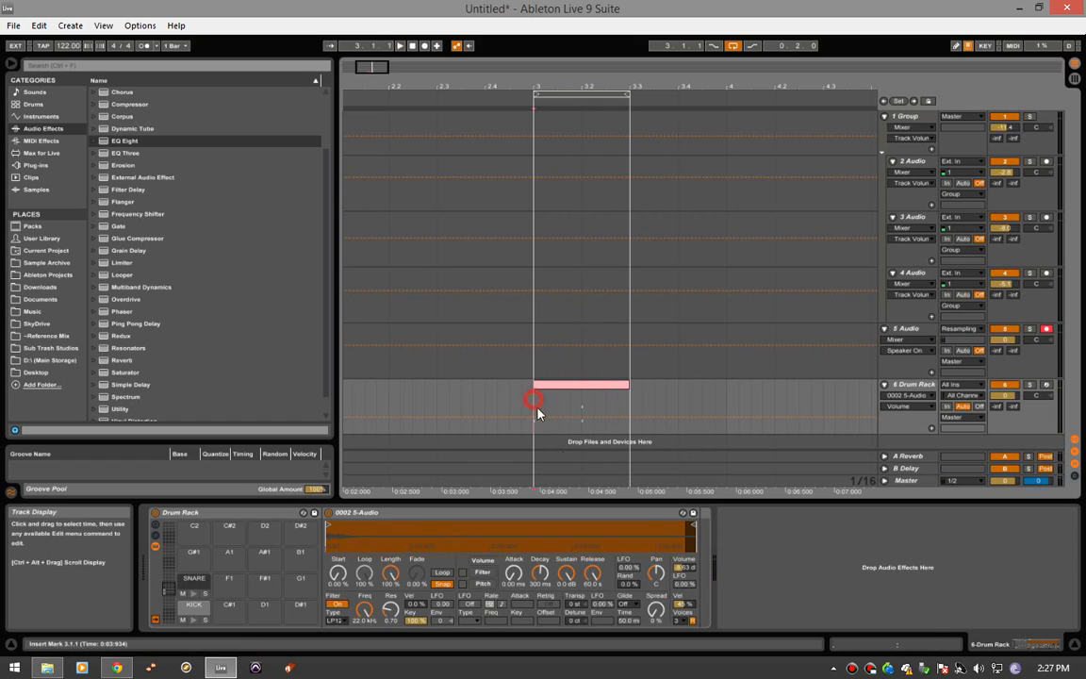
left_click(713, 671)
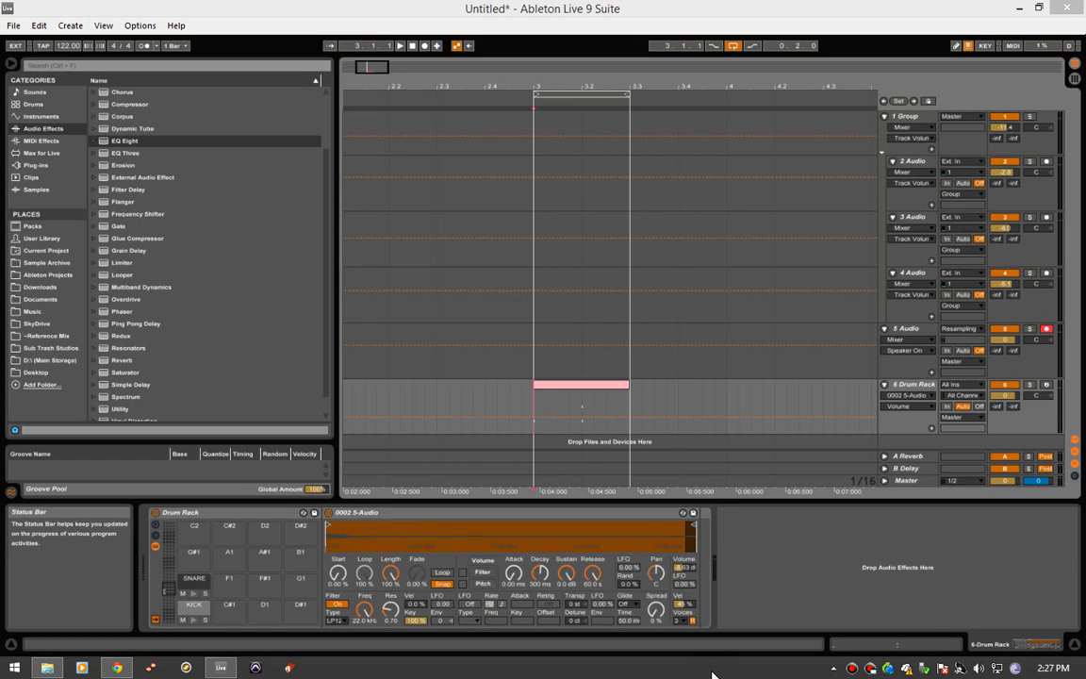